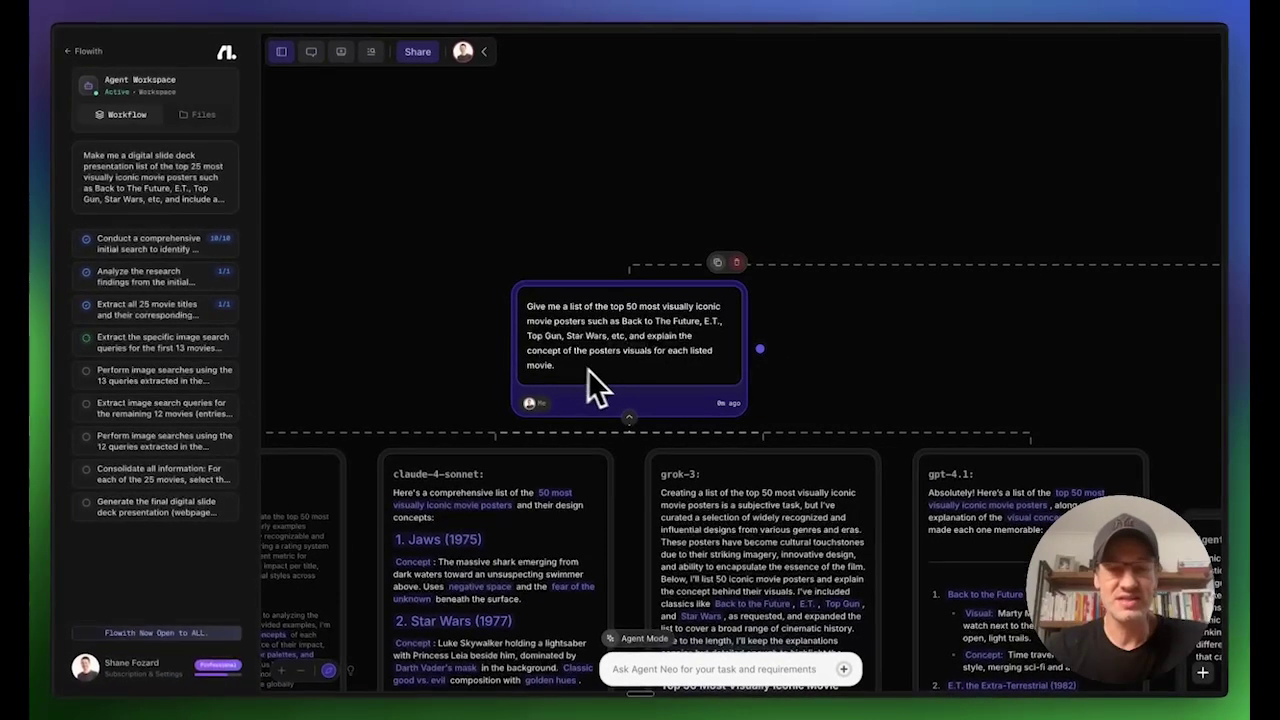
scroll(603, 370, up, 1)
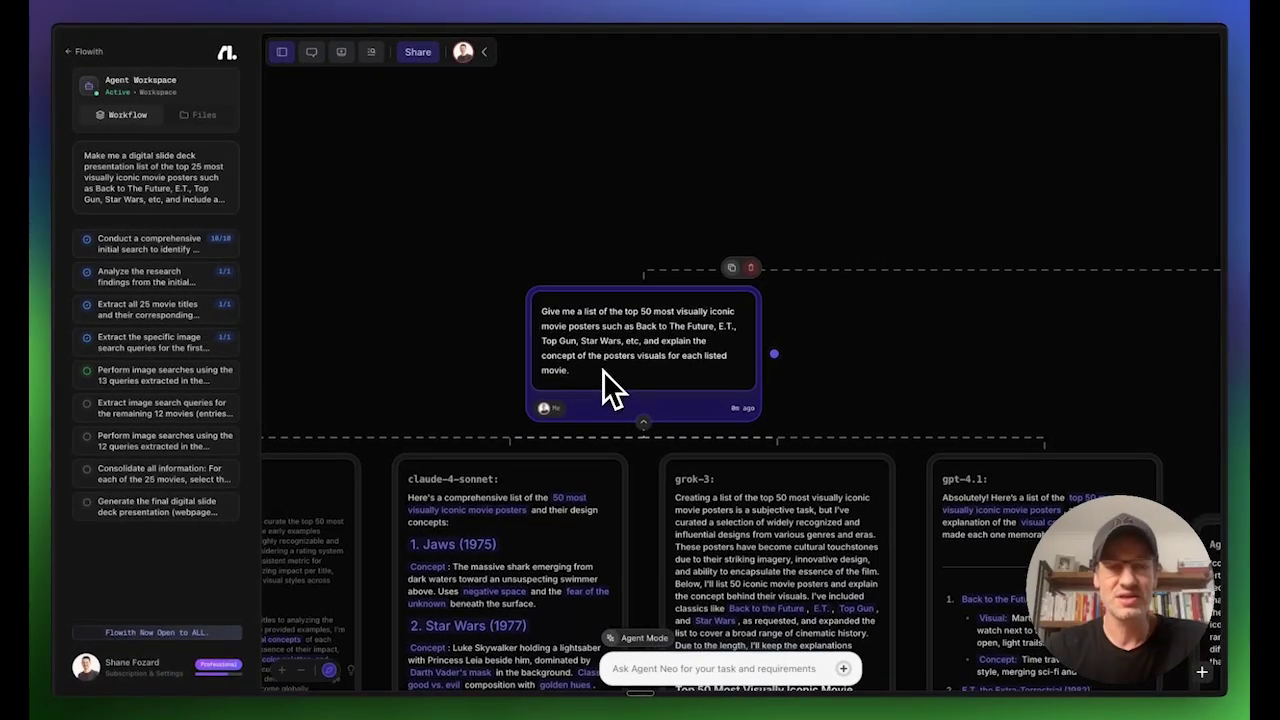
scroll(603, 370, left, 2)
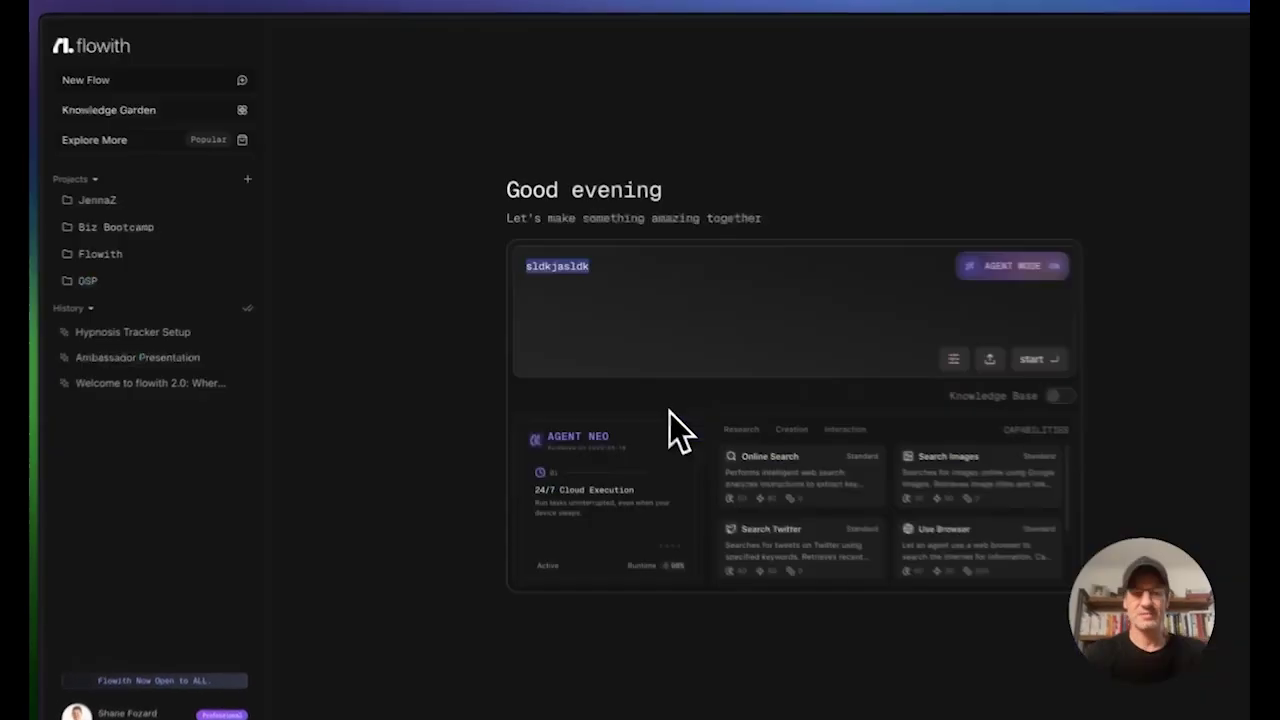
Enter the prompt "Create a list", turn Agent Mode off and switch the chat to Comparison mode
text(Create a list)
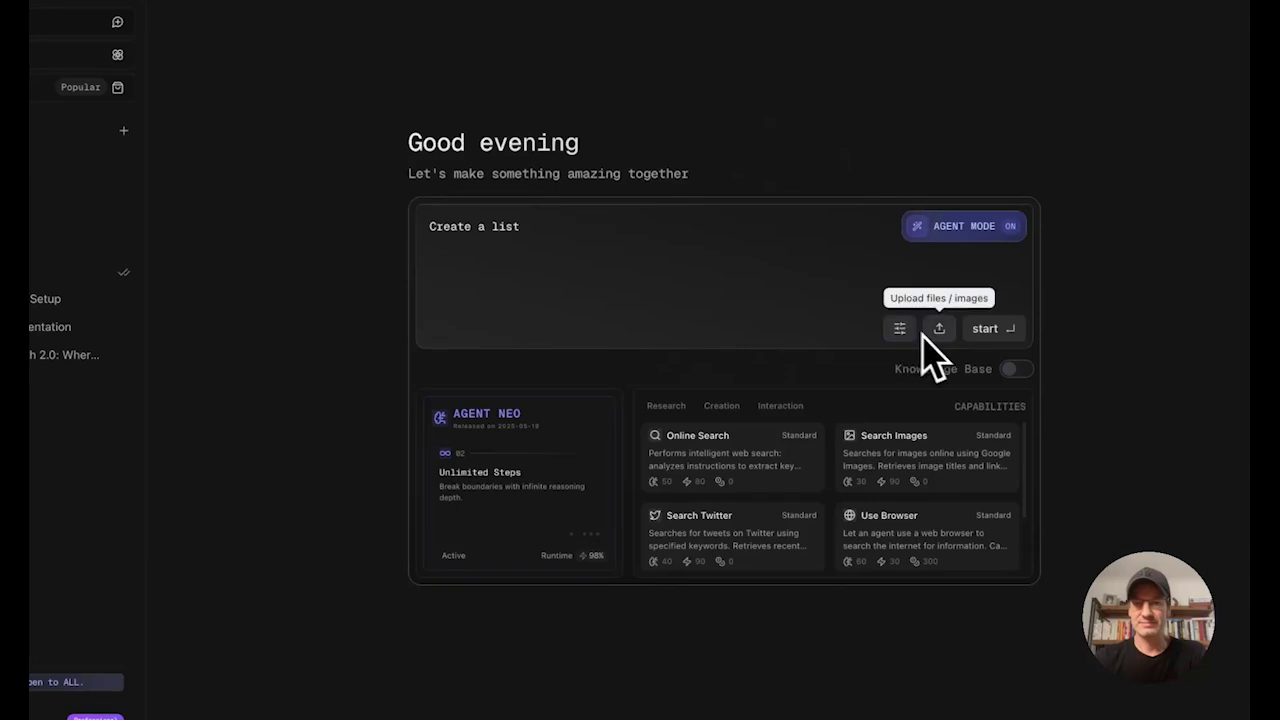
click(958, 238)
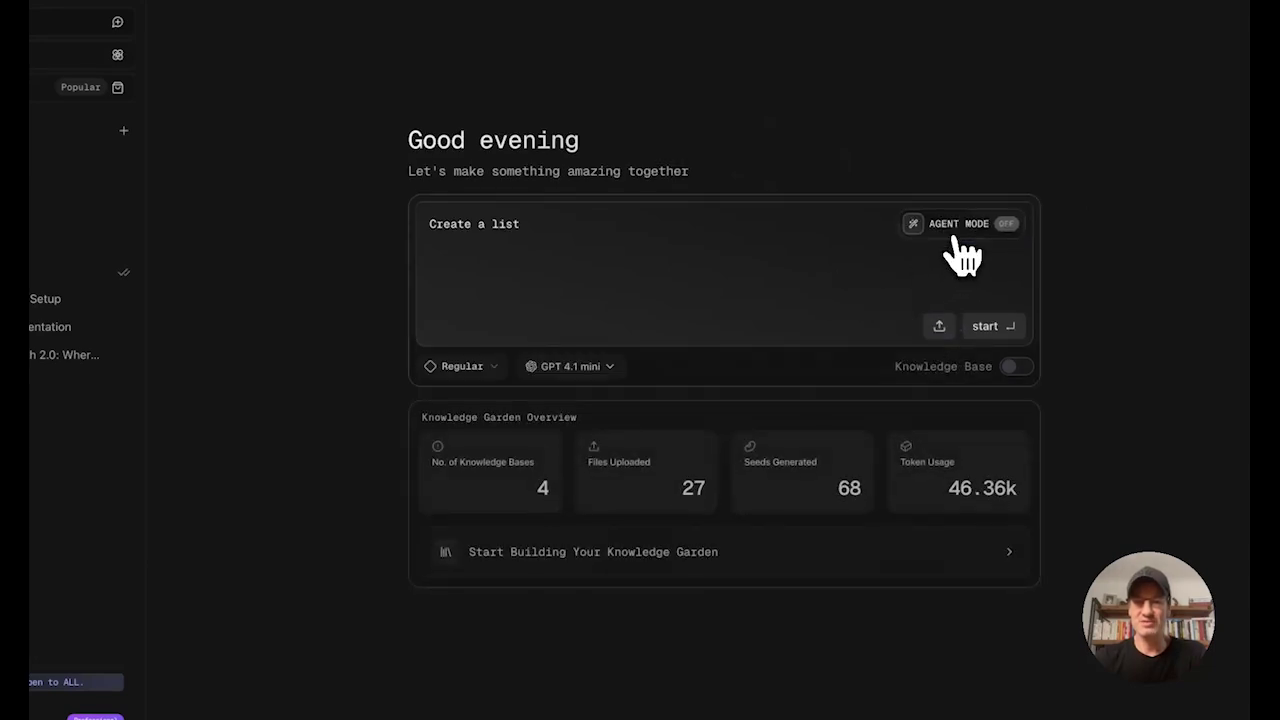
click(497, 370)
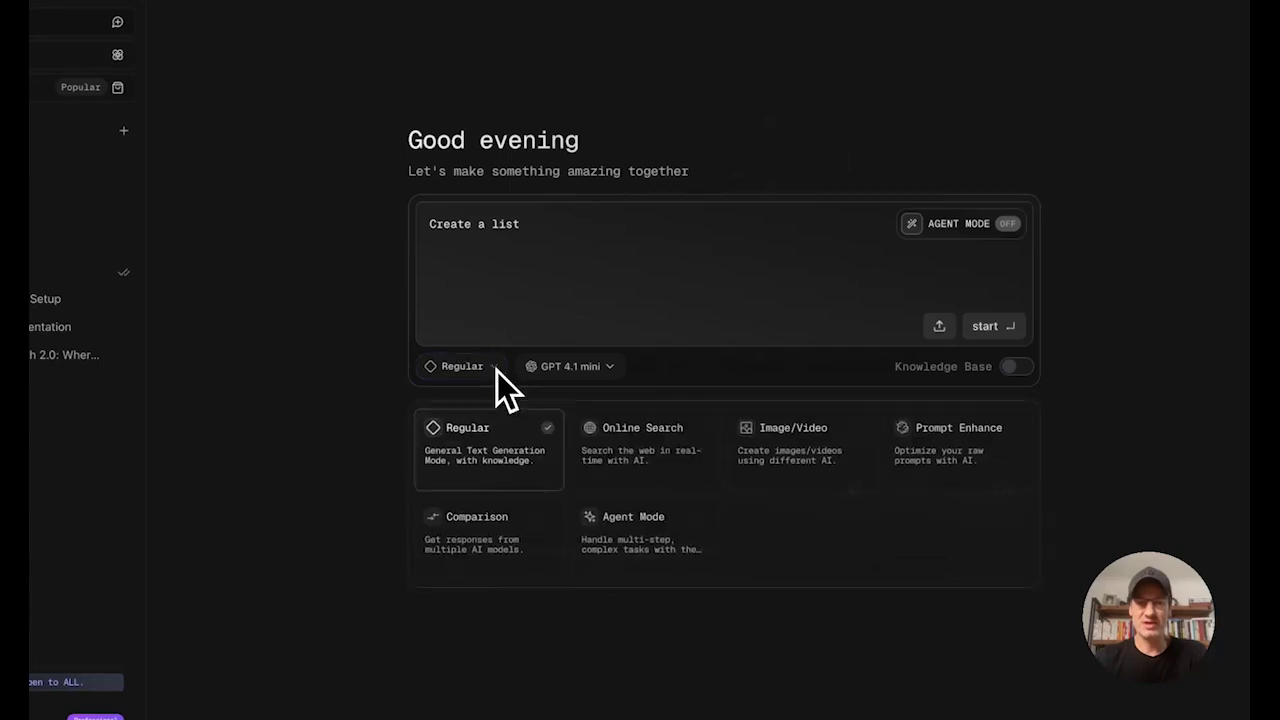
click(497, 540)
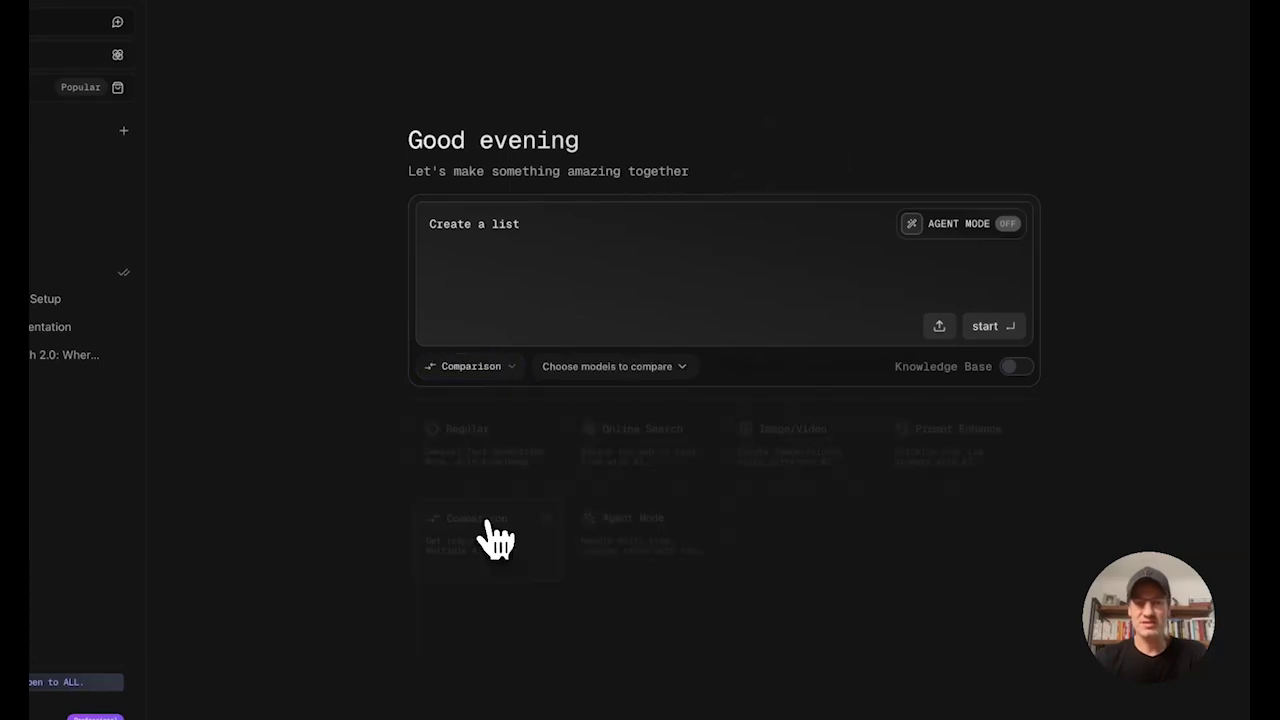
Choose Gemini 2.5 Flash, OpenAI o3, GPT 4.1 and Claude 3.5 Sonnet as the models to compare
click(678, 367)
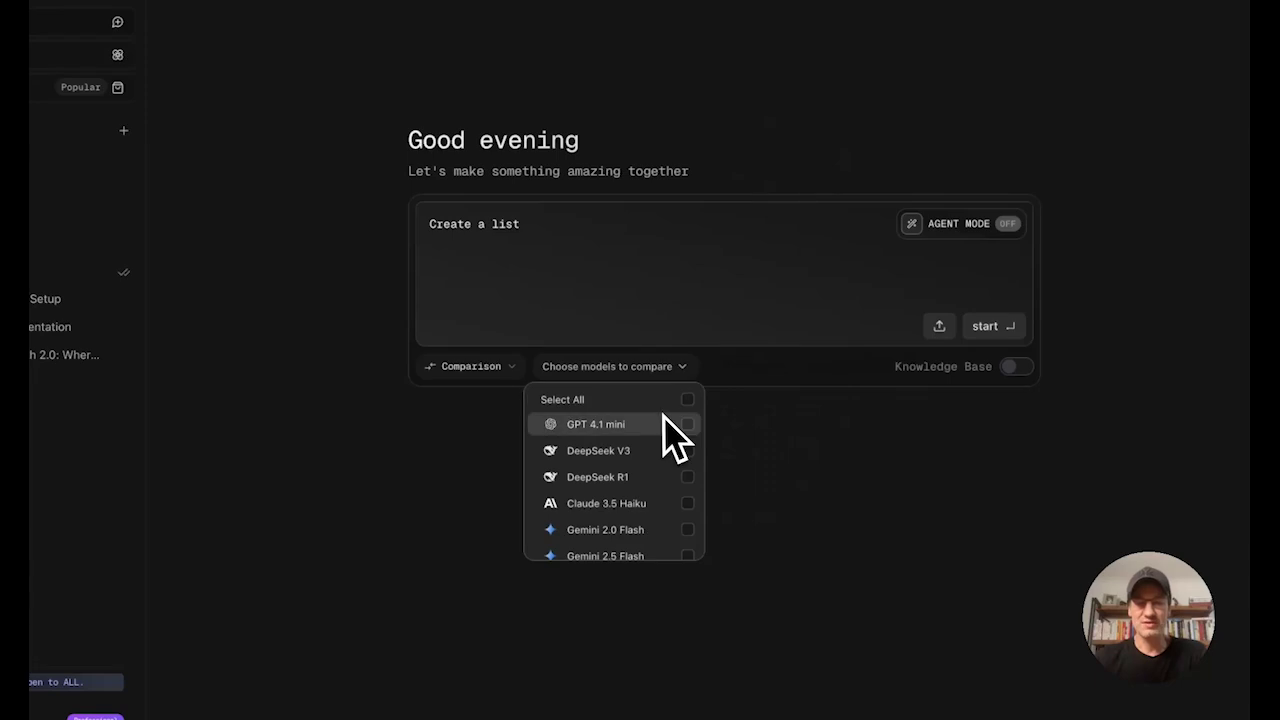
scroll(655, 466, down, 2)
scroll(652, 458, up, 2)
scroll(628, 462, down, 3)
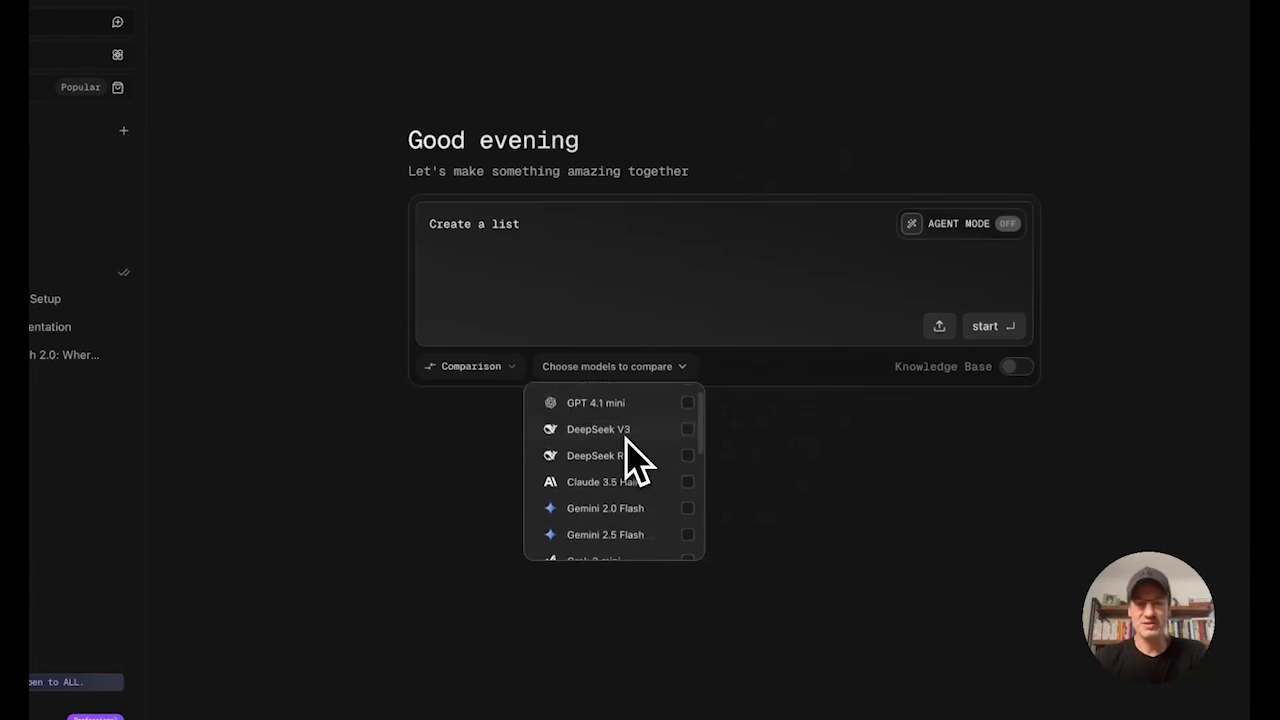
scroll(622, 465, down, 4)
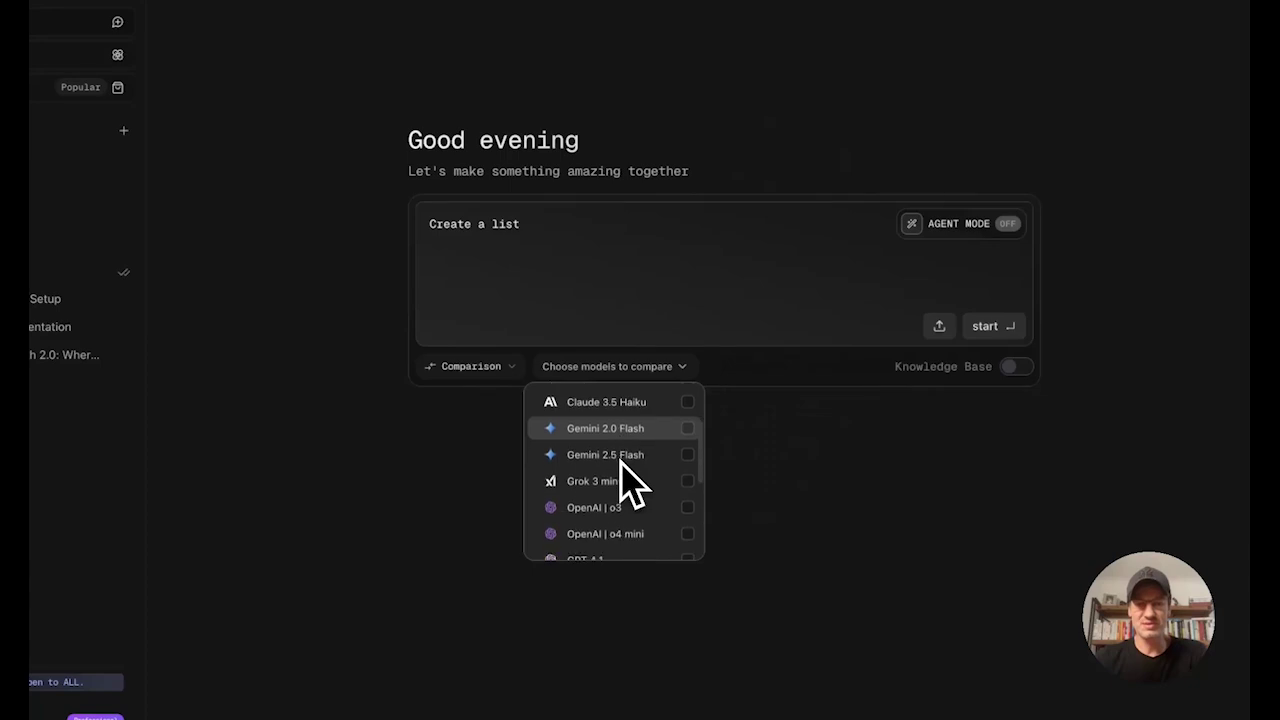
scroll(618, 470, down, 5)
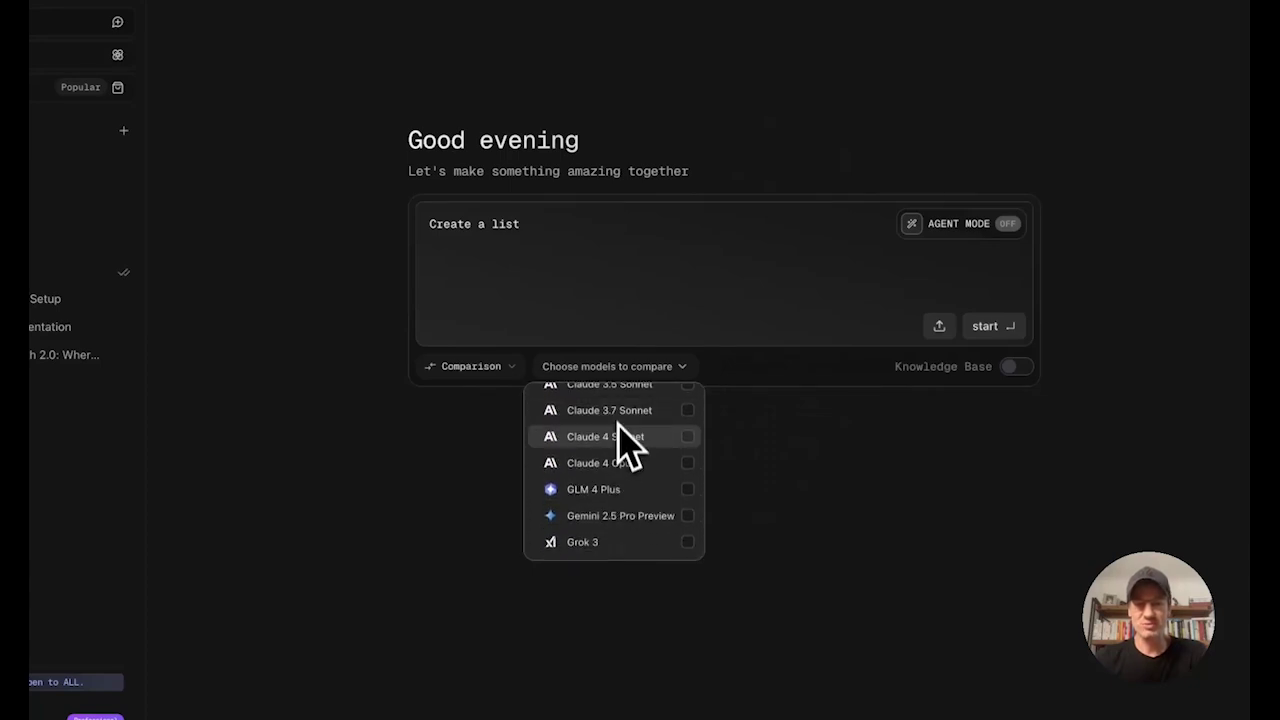
scroll(622, 465, up, 6)
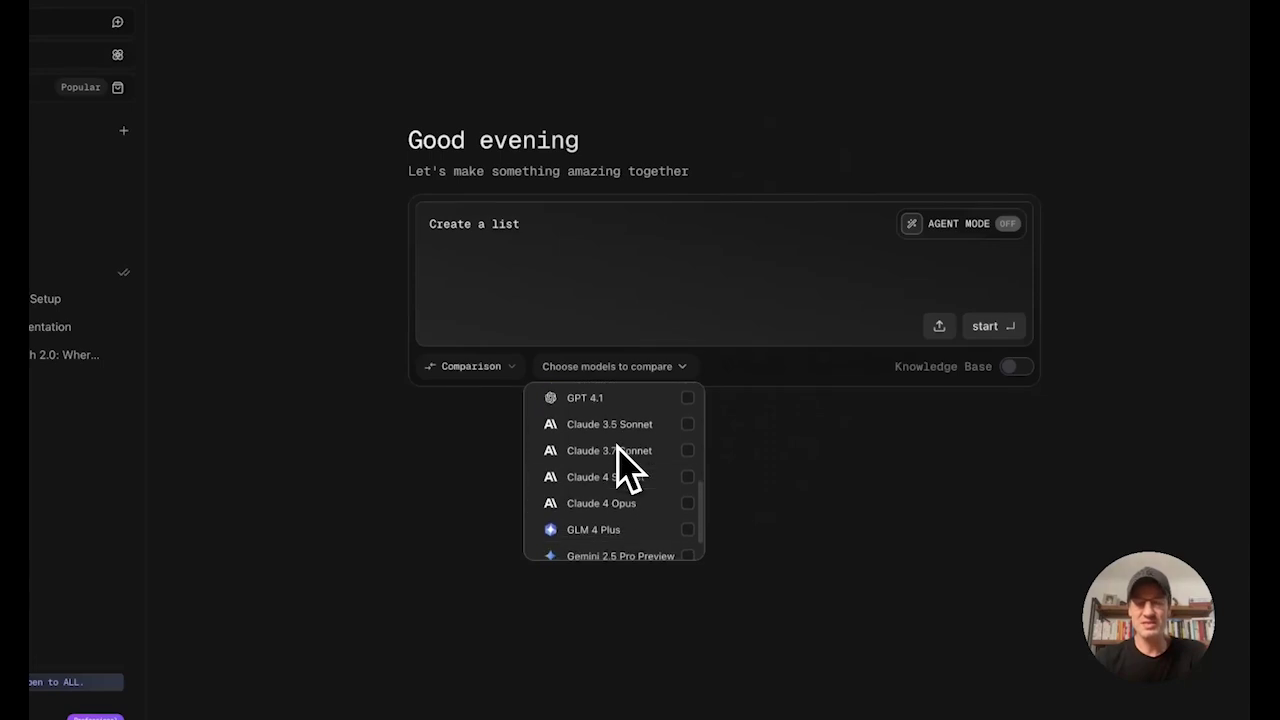
click(687, 414)
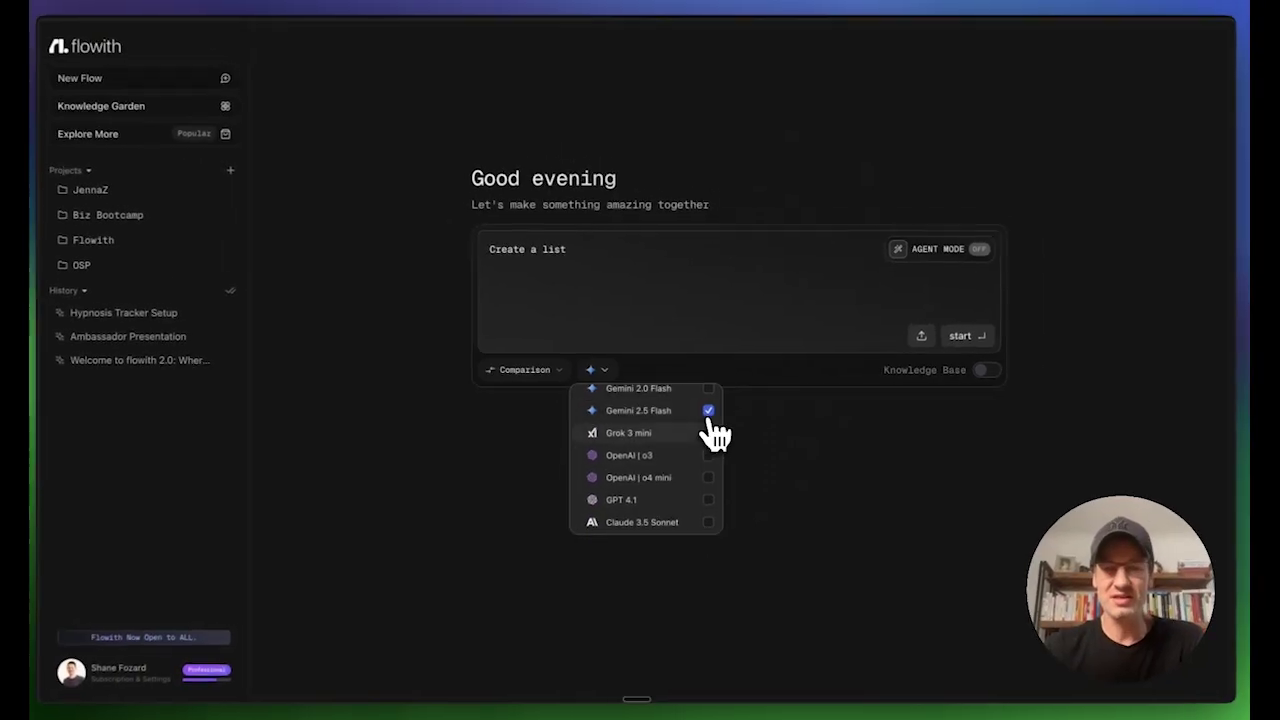
click(687, 467)
click(687, 520)
click(710, 519)
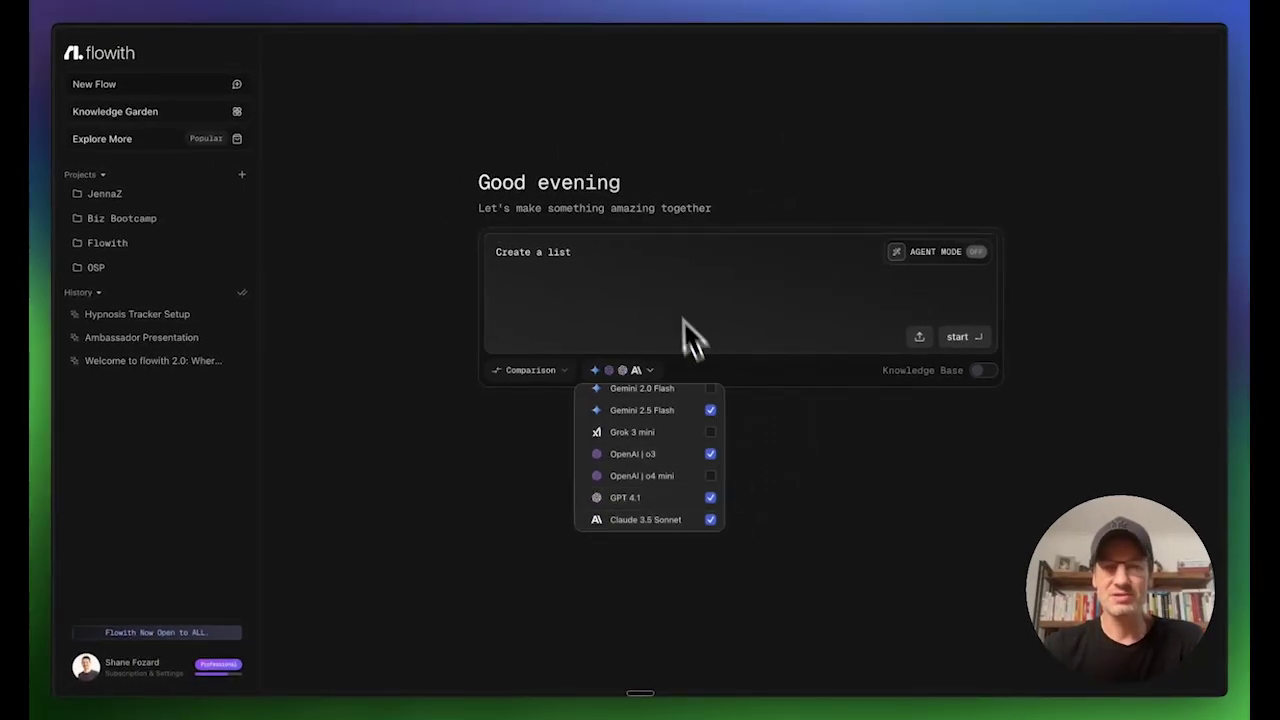
click(652, 264)
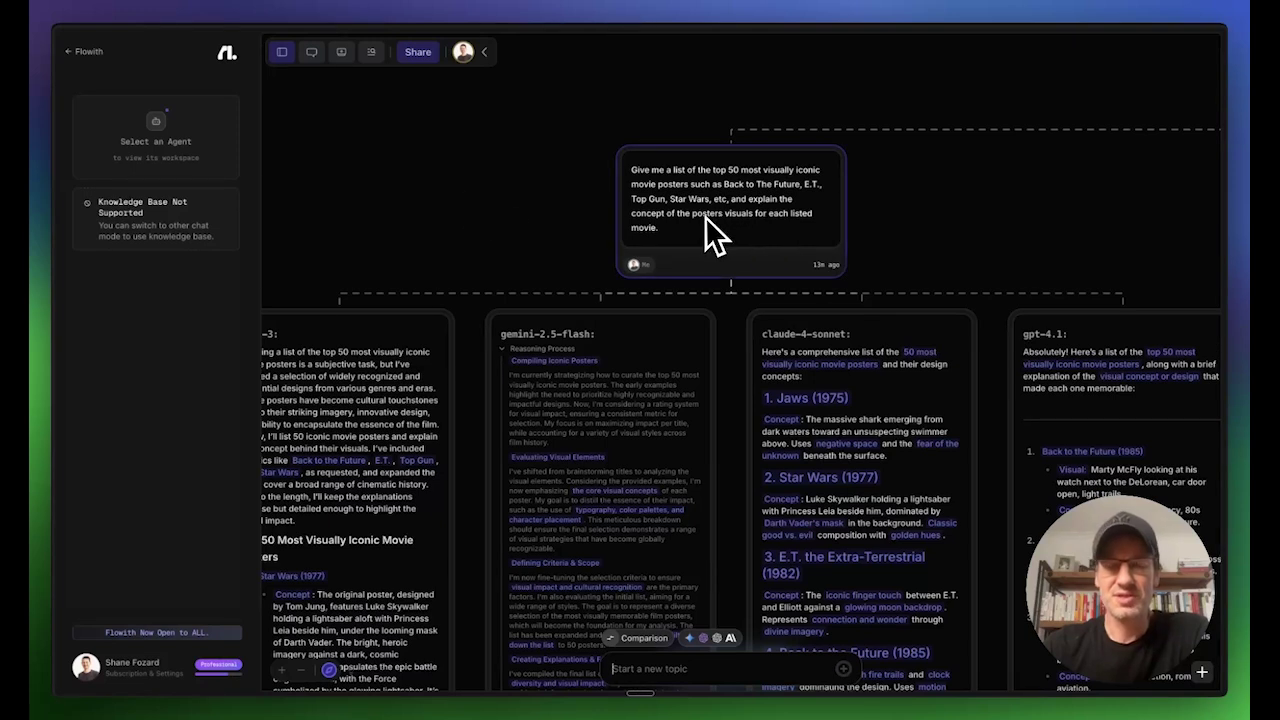
Examine the opening parts of the side-by-side model responses beneath the iconic movie posters prompt
scroll(705, 230, left, 5)
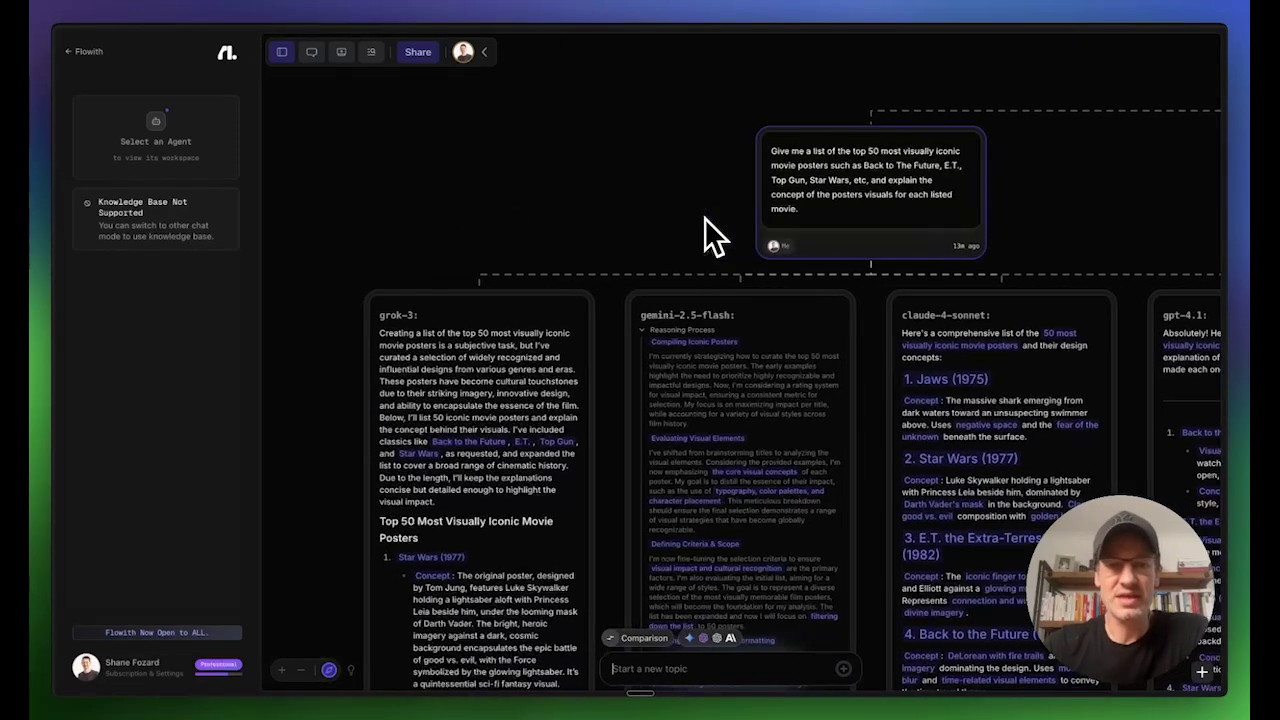
scroll(600, 290, right, 3)
scroll(600, 290, down, 2)
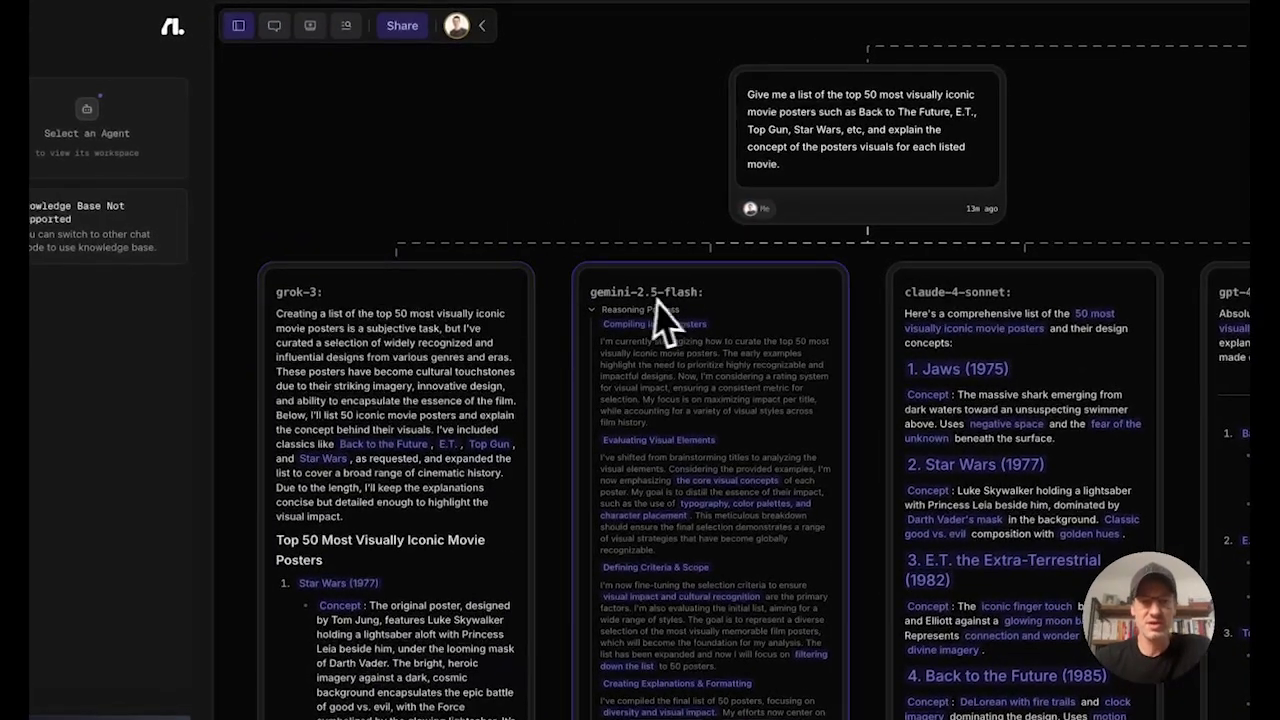
scroll(643, 314, right, 5)
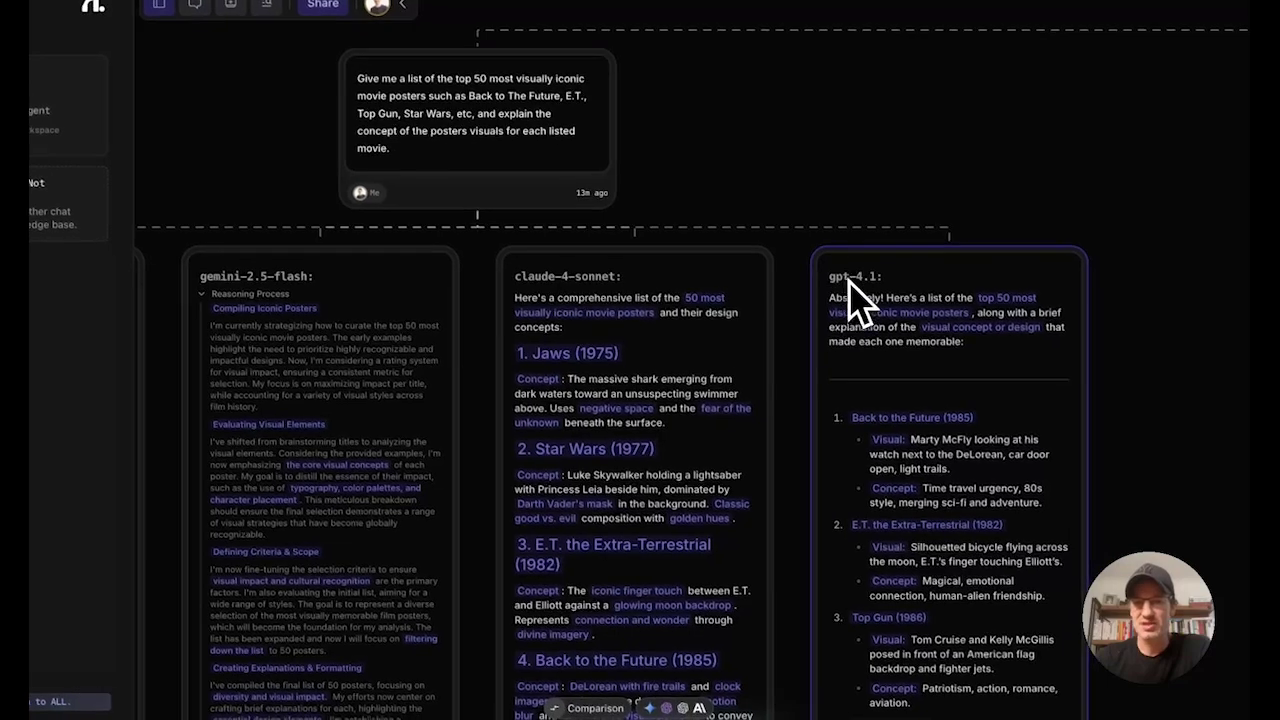
scroll(870, 300, down, 3)
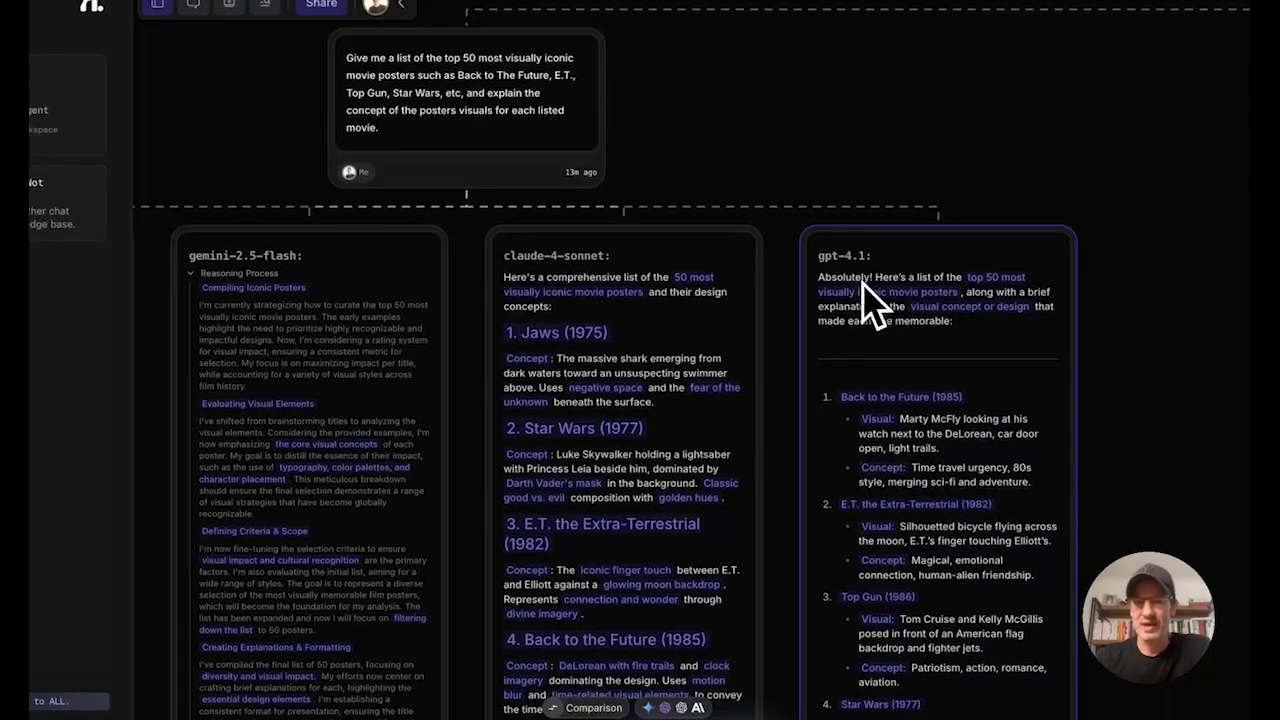
scroll(871, 314, down, 4)
scroll(871, 314, up, 2)
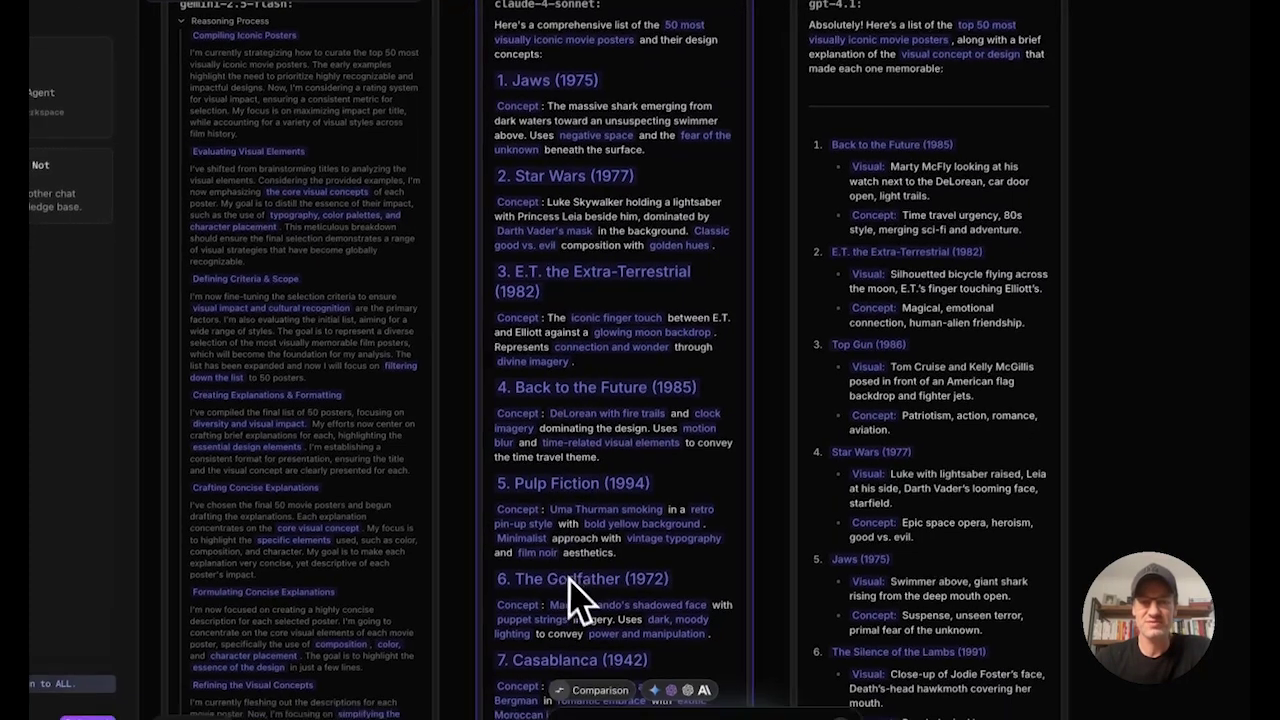
scroll(920, 585, down, 1)
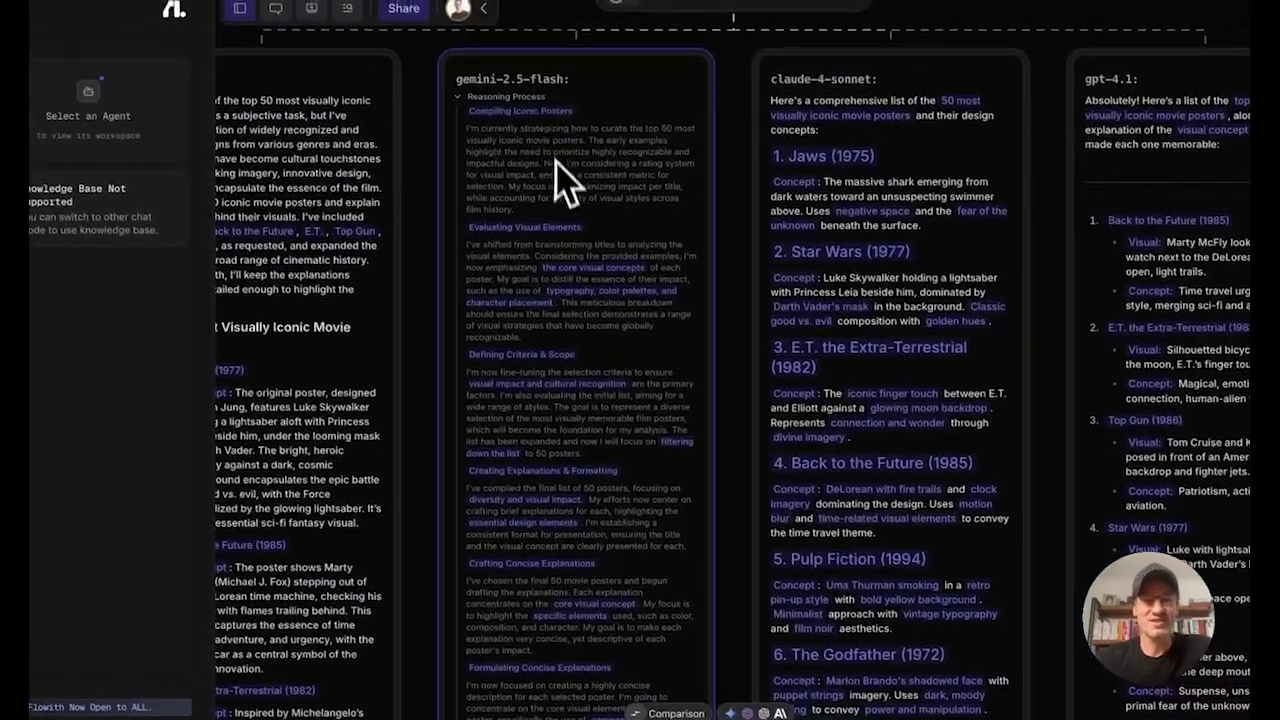
Read the gemini-2.5-flash response past its reasoning process into its numbered list of movie posters
scroll(560, 277, down, 10)
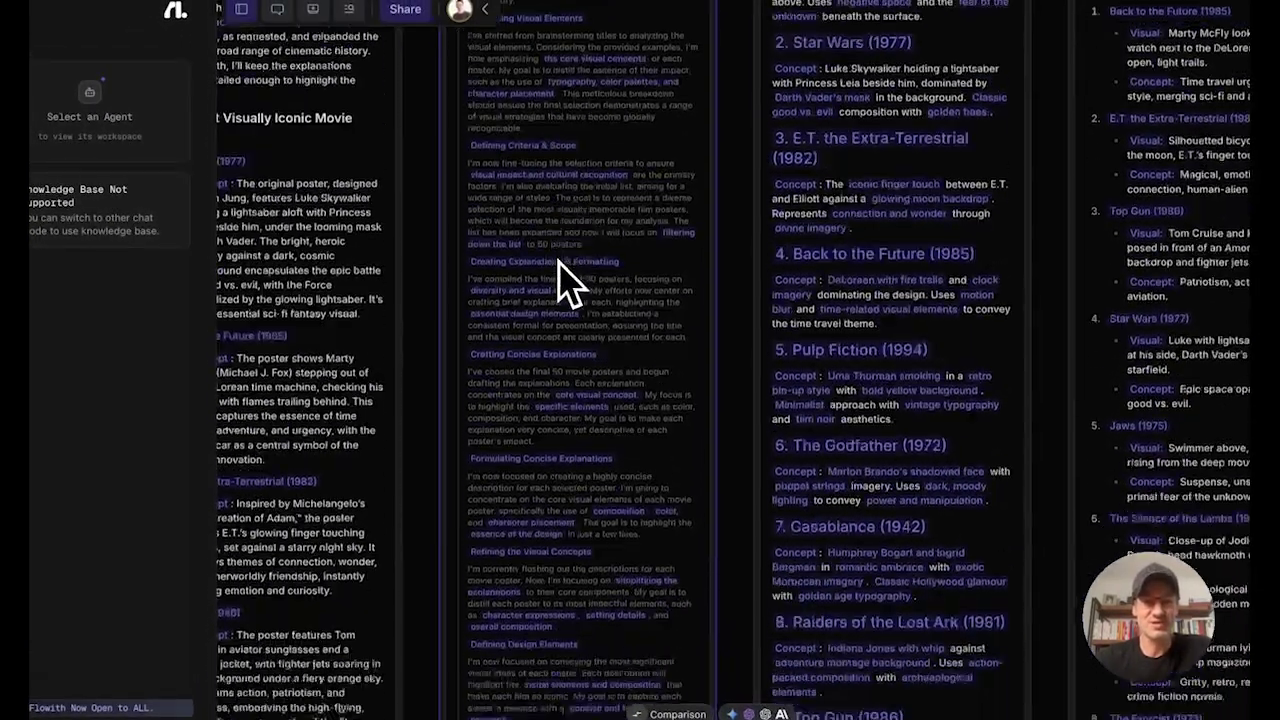
scroll(560, 277, down, 5)
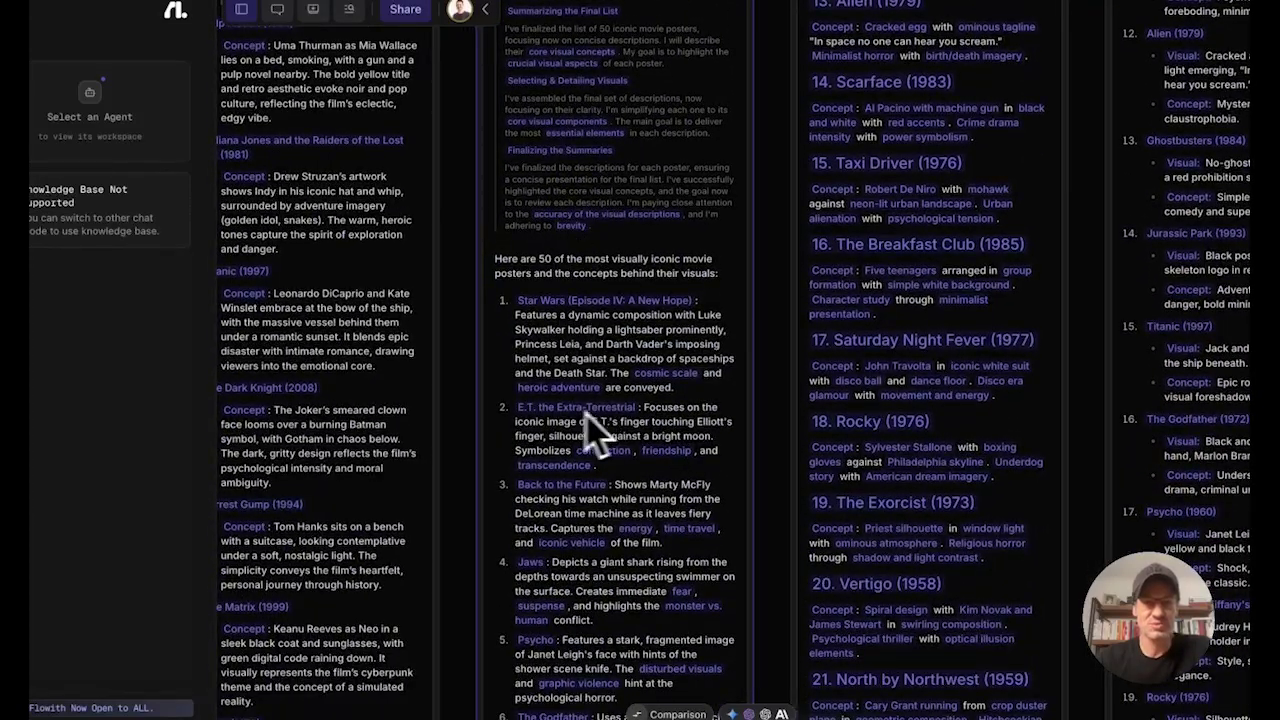
scroll(605, 443, down, 3)
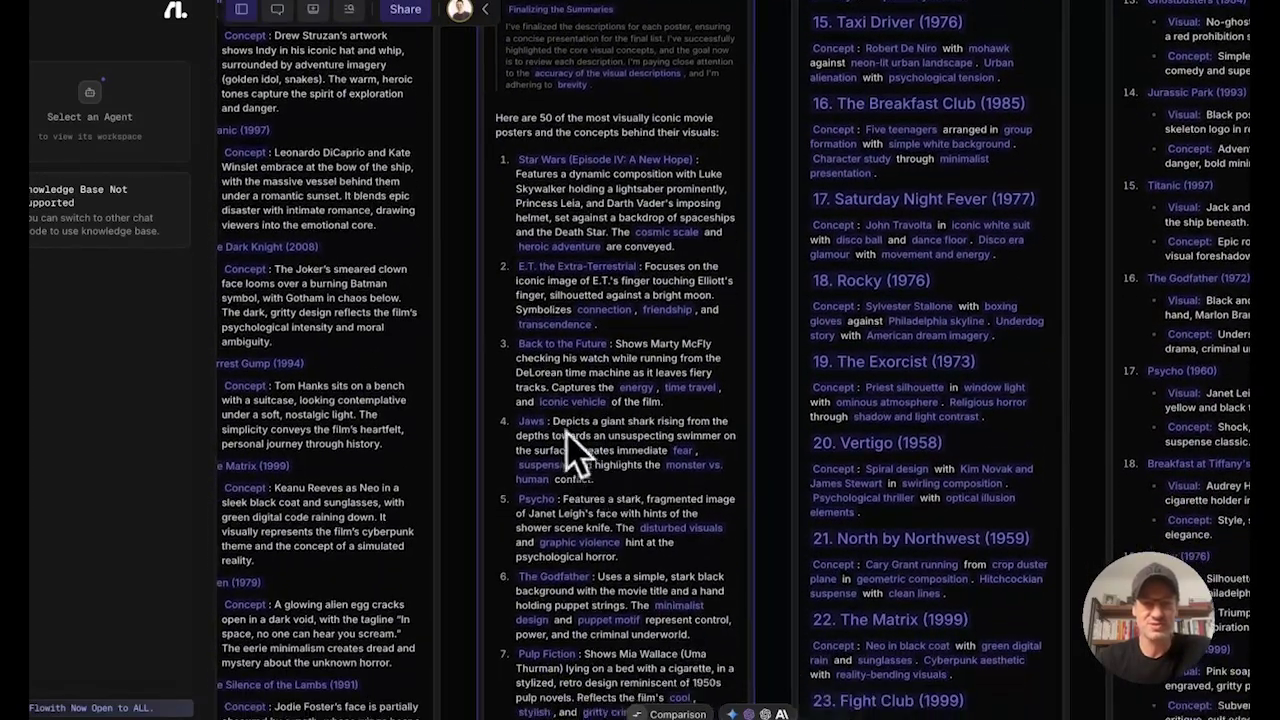
scroll(600, 515, down, 3)
scroll(645, 520, down, 3)
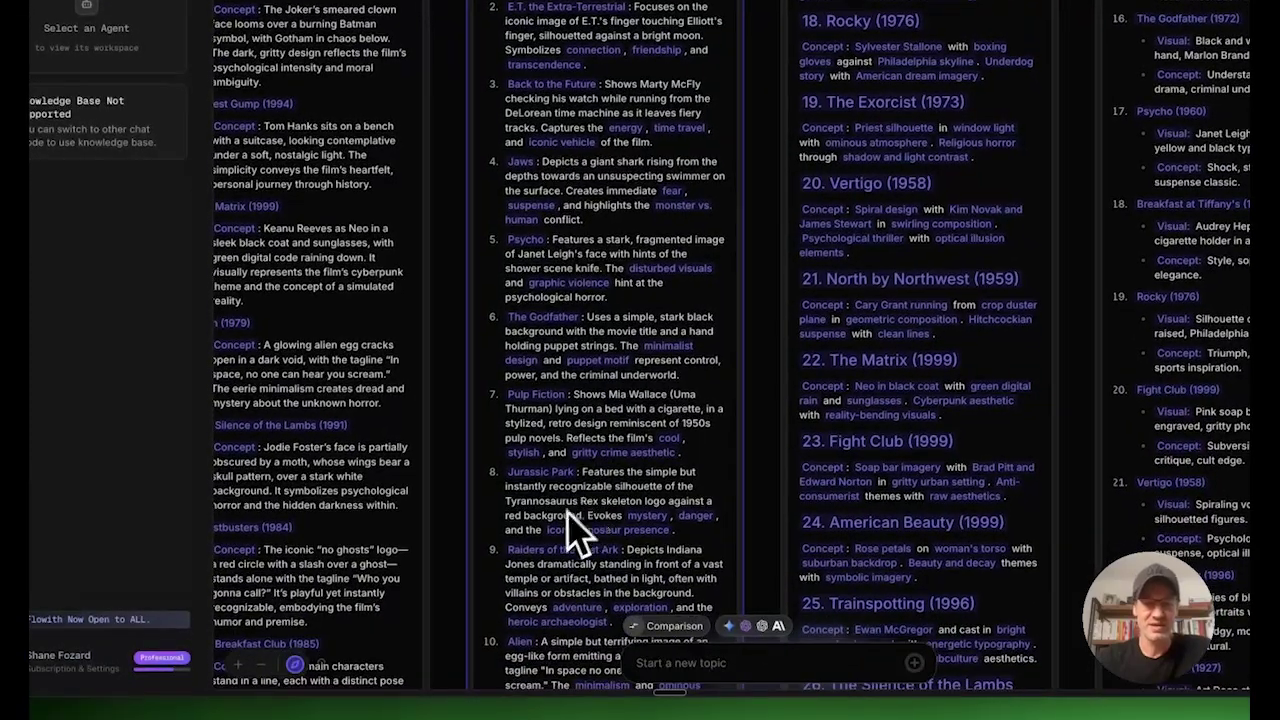
scroll(537, 551, left, 3)
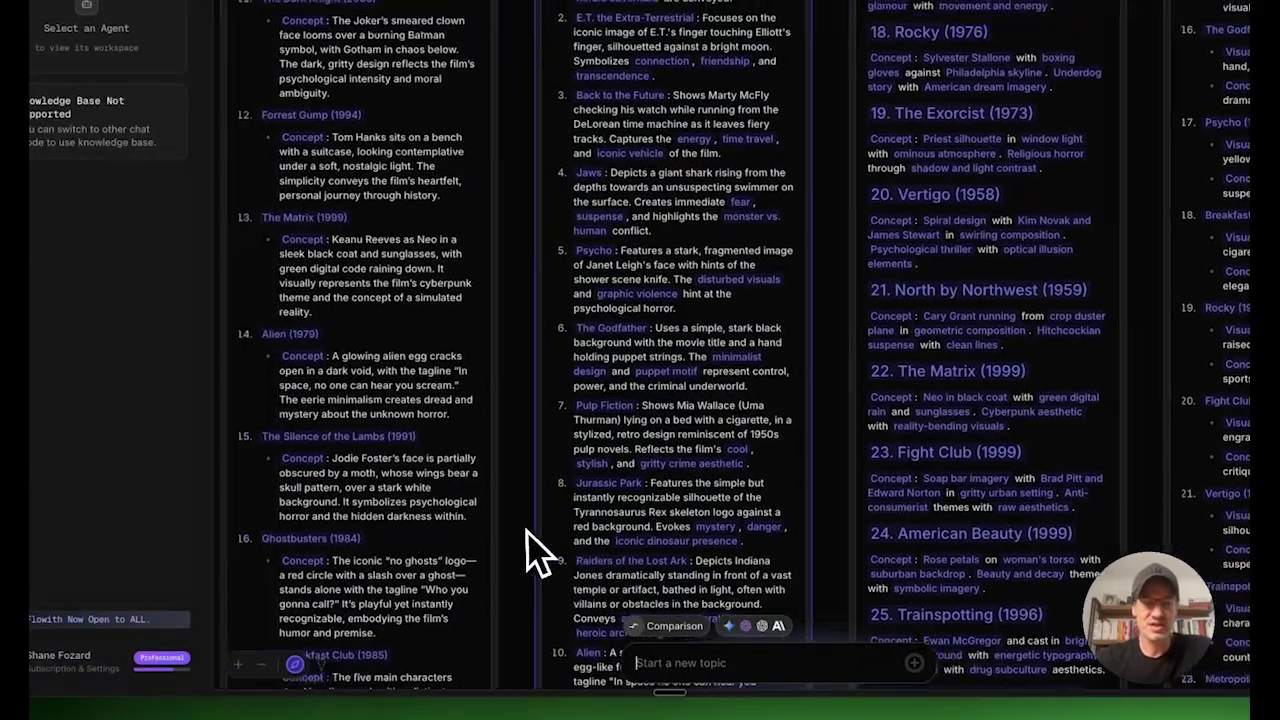
Review the grok-3 response's poster list and its concept descriptions from the beginning
scroll(531, 549, up, 5)
scroll(527, 531, up, 10)
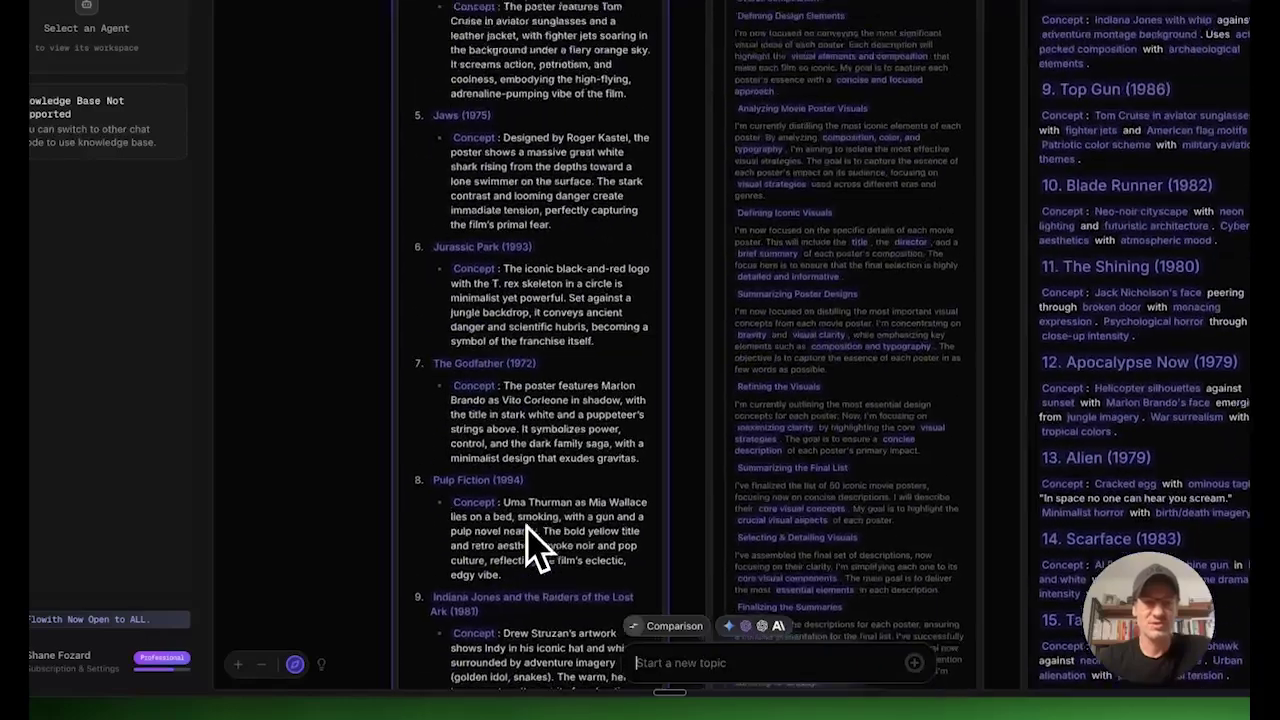
scroll(521, 555, up, 5)
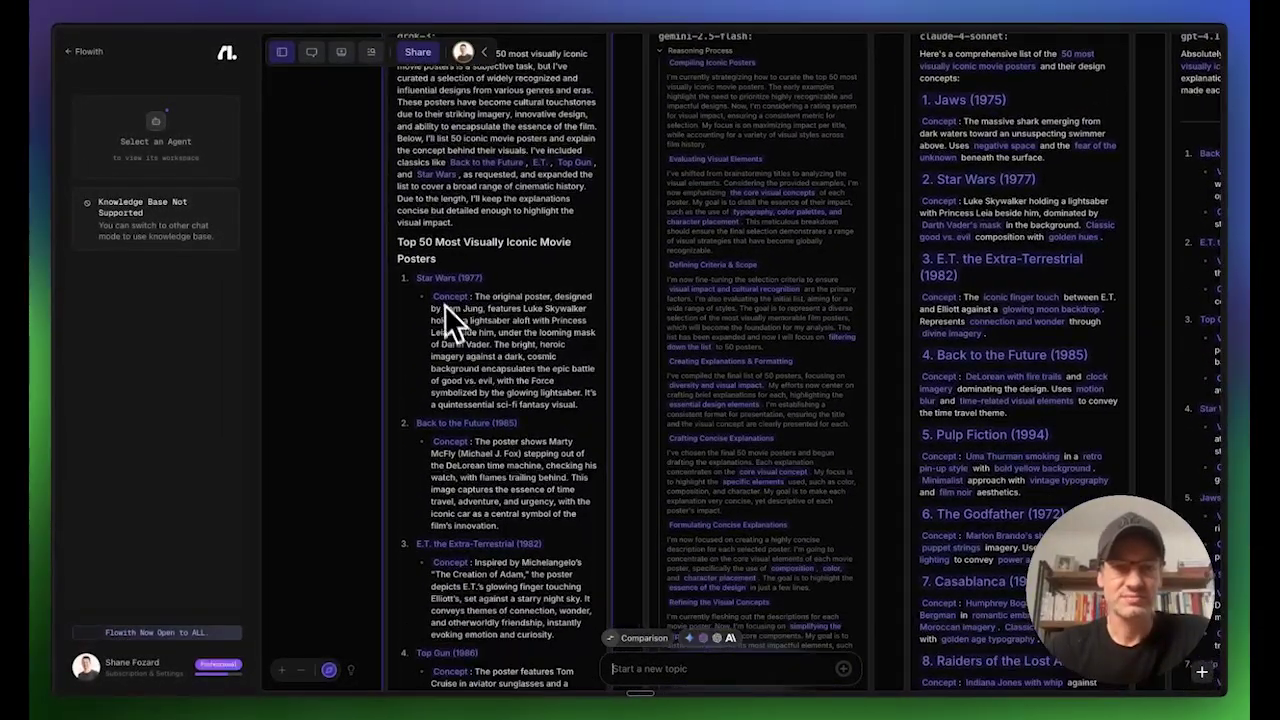
scroll(466, 400, down, 2)
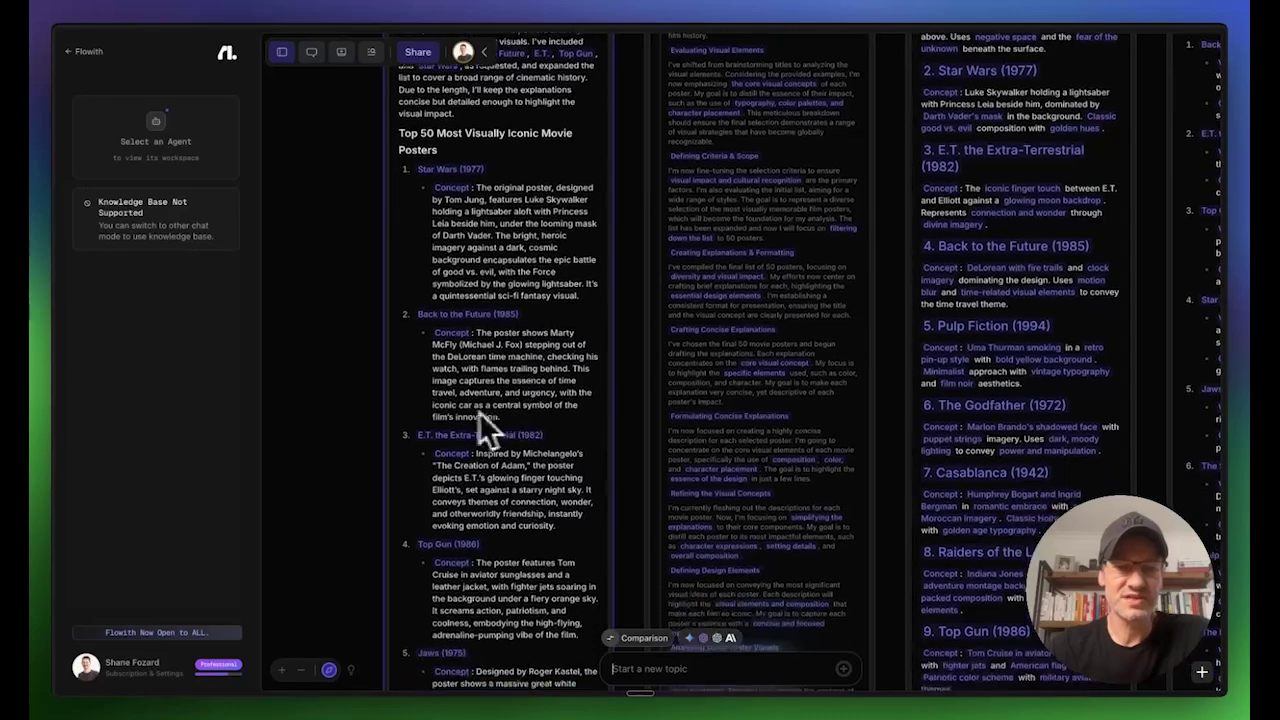
scroll(479, 413, down, 5)
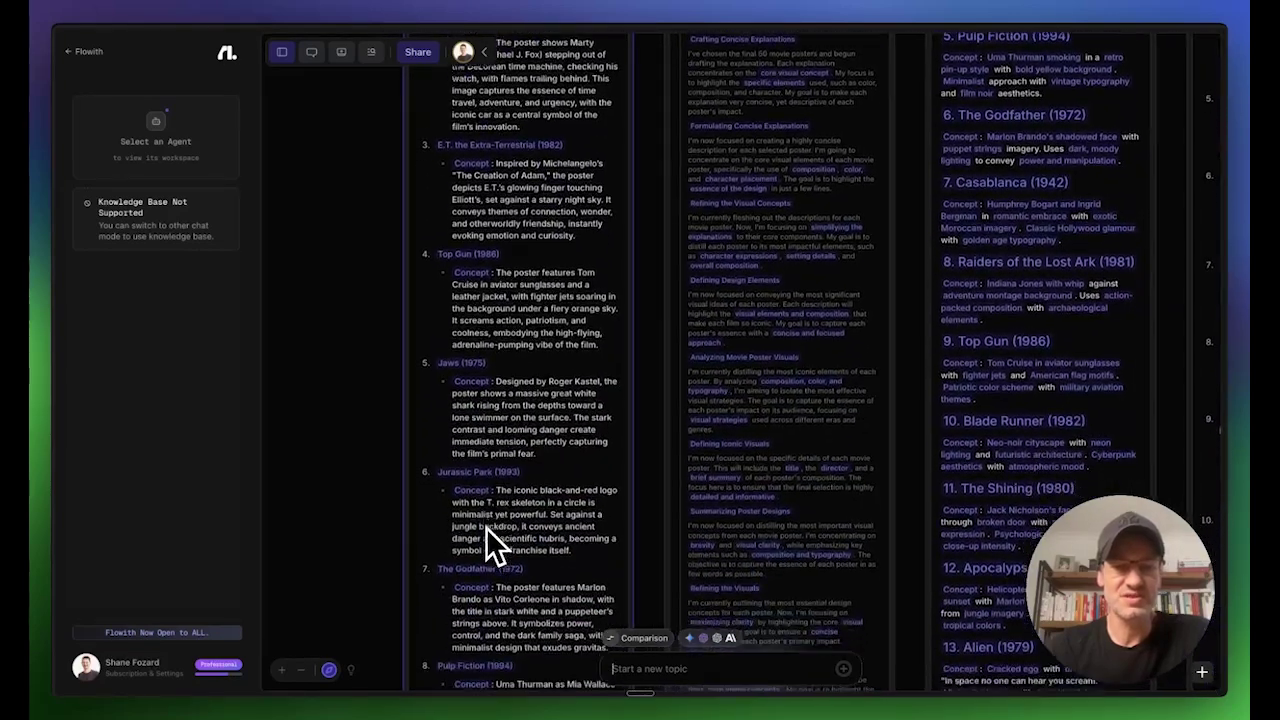
scroll(486, 527, down, 3)
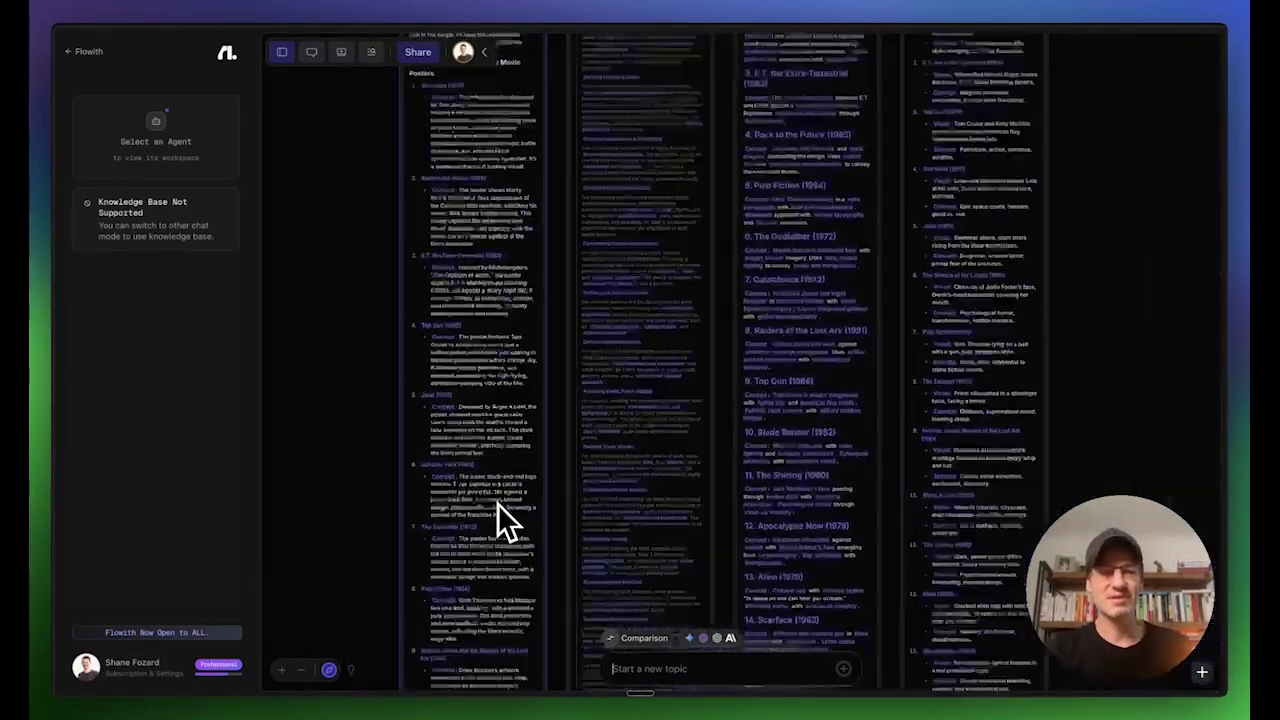
Survey all four model responses at a reduced zoom, from their headings down to the ends of their lists
scroll(497, 503, up, 10)
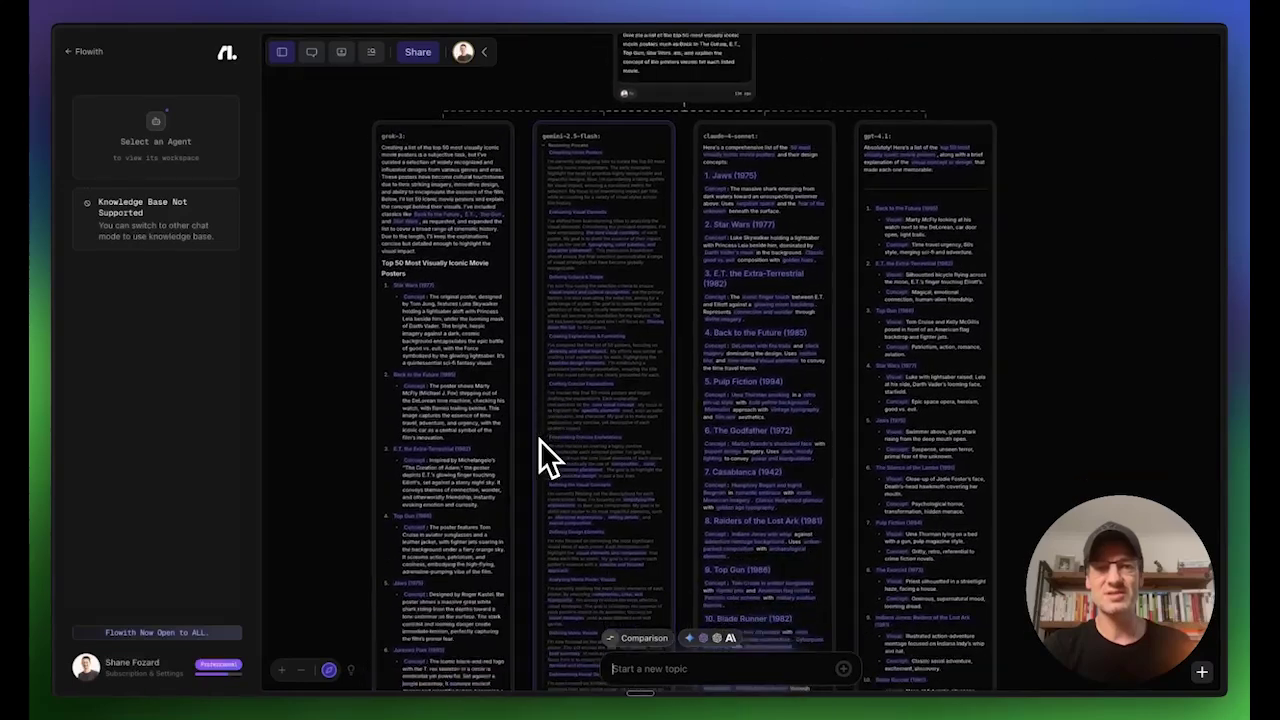
scroll(539, 439, down, 15)
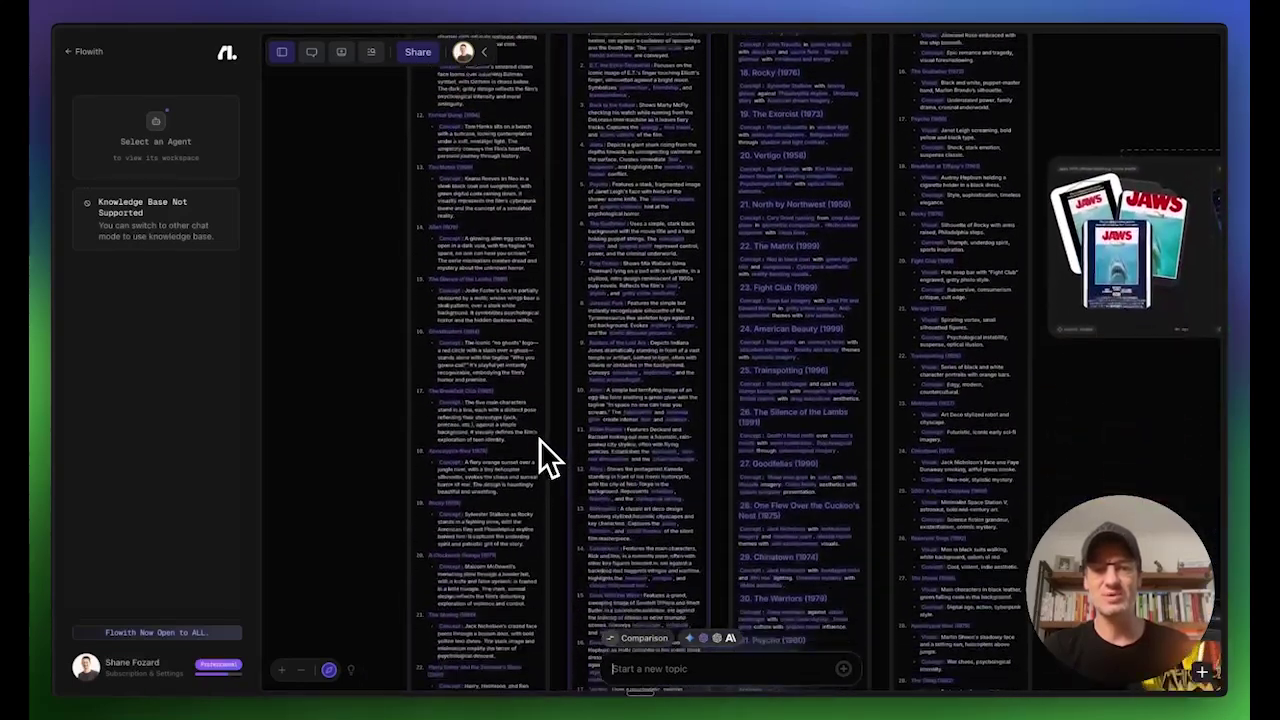
scroll(539, 439, down, 10)
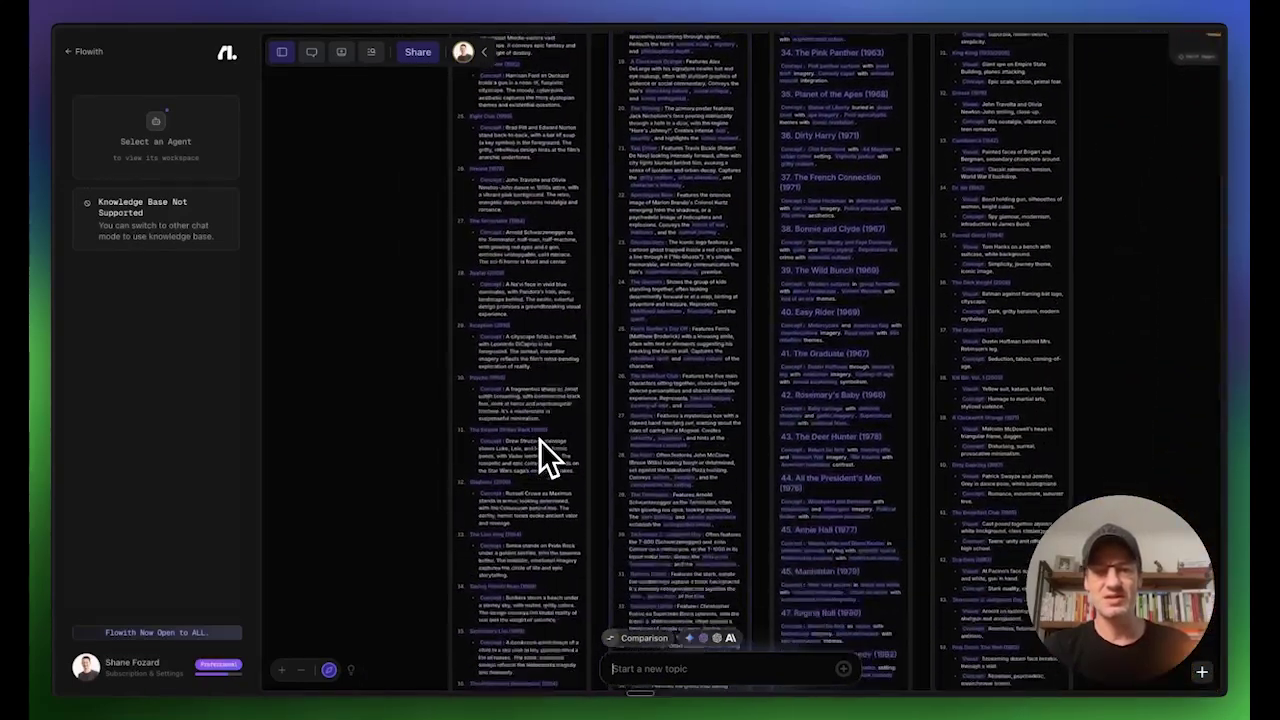
scroll(539, 439, down, 10)
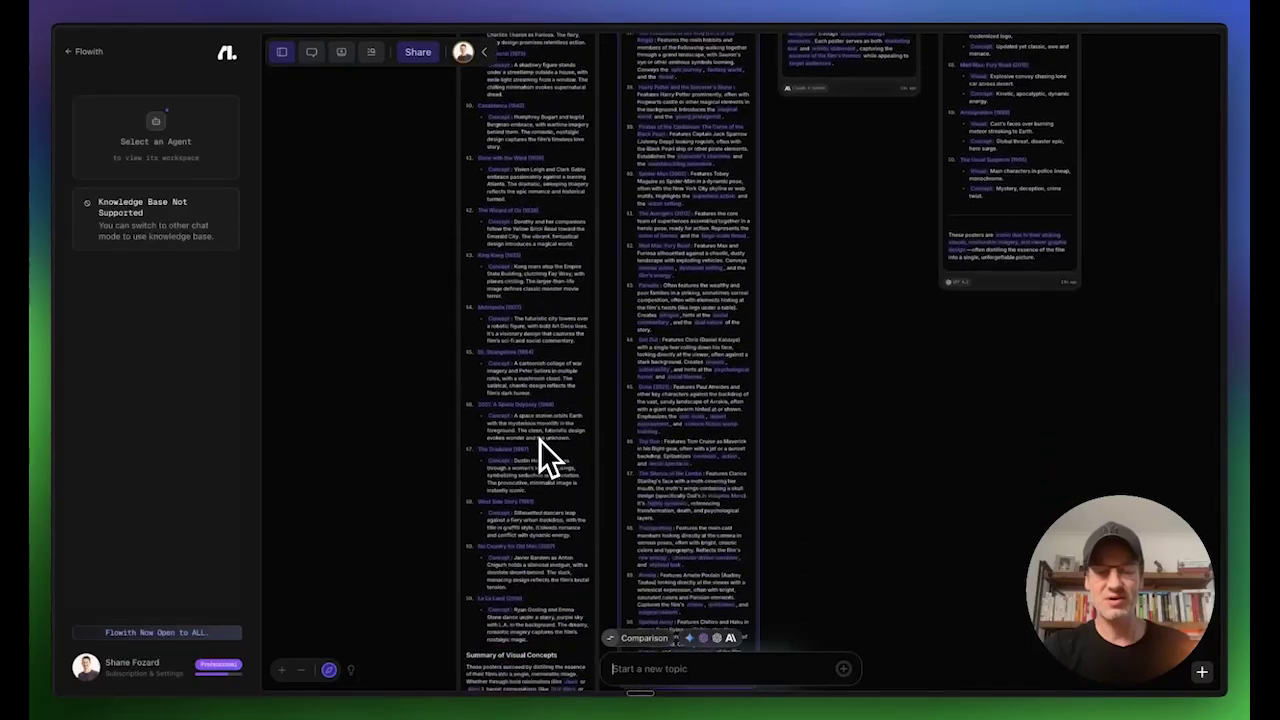
scroll(539, 439, down, 5)
scroll(654, 294, right, 8)
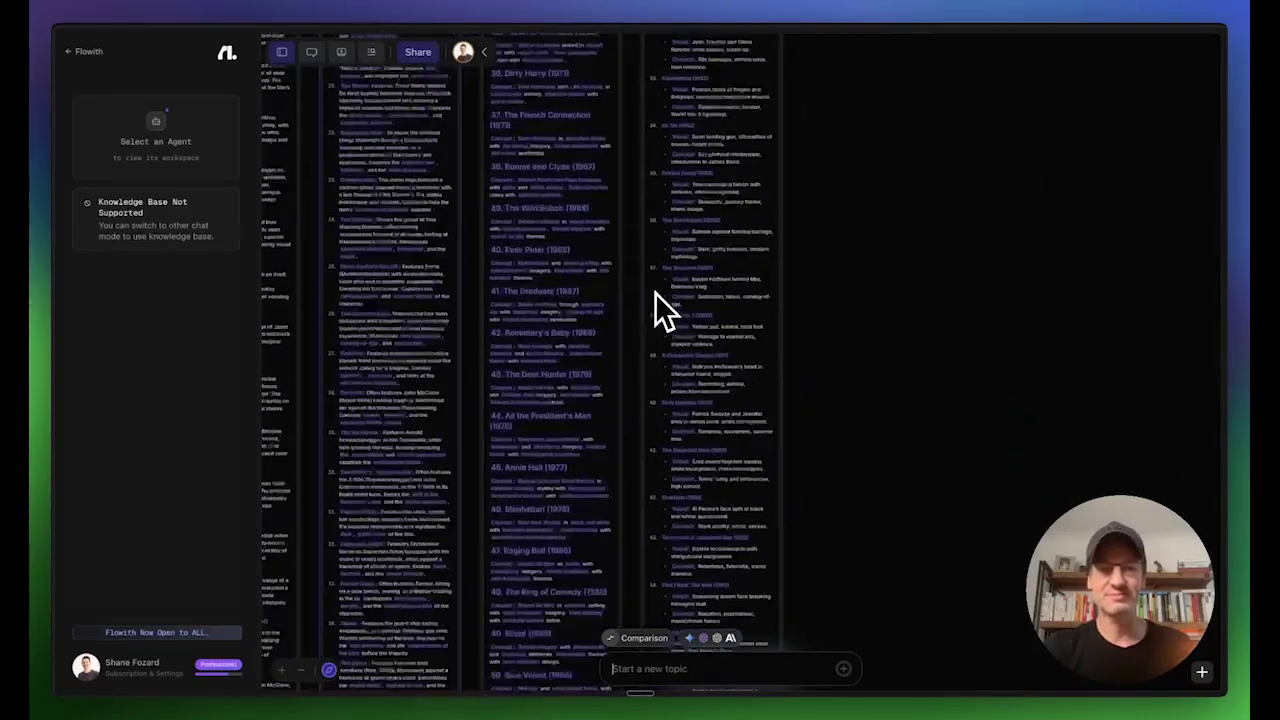
Locate the slide deck prompt for the top 25 most visually iconic movie posters on the canvas and read it
scroll(655, 292, right, 10)
scroll(655, 292, up, 5)
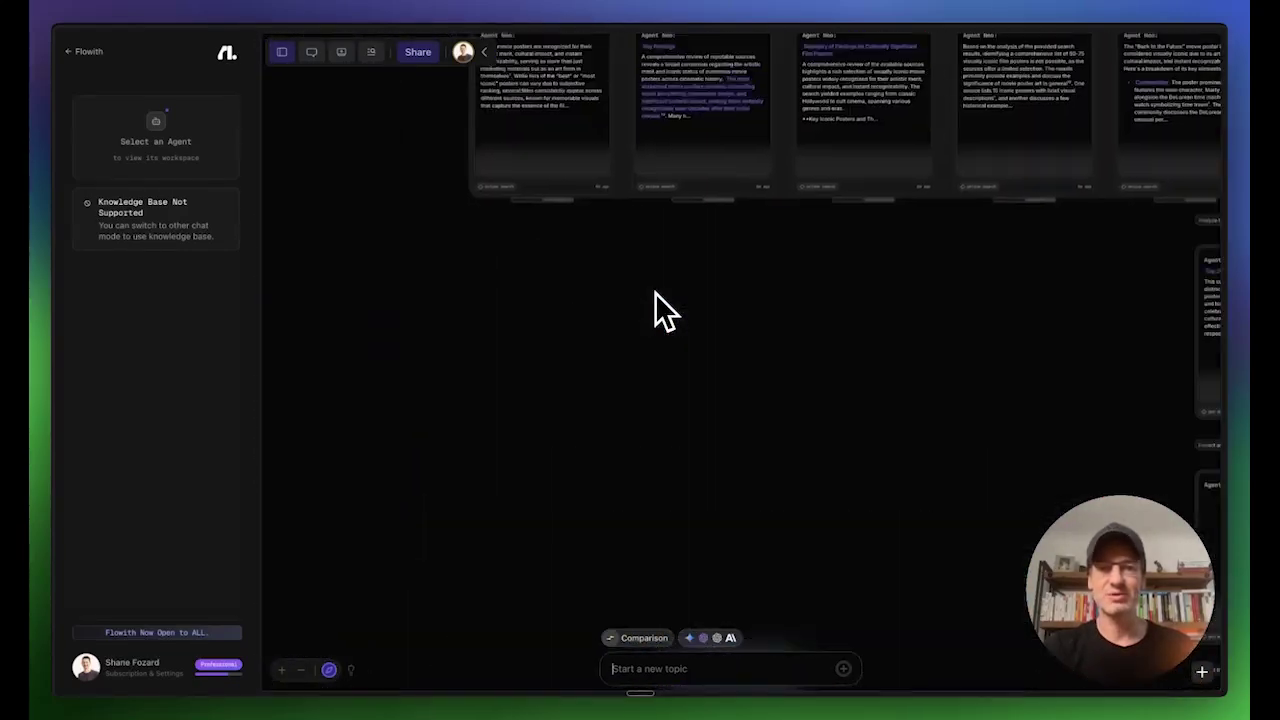
scroll(655, 292, up, 10)
scroll(655, 292, right, 3)
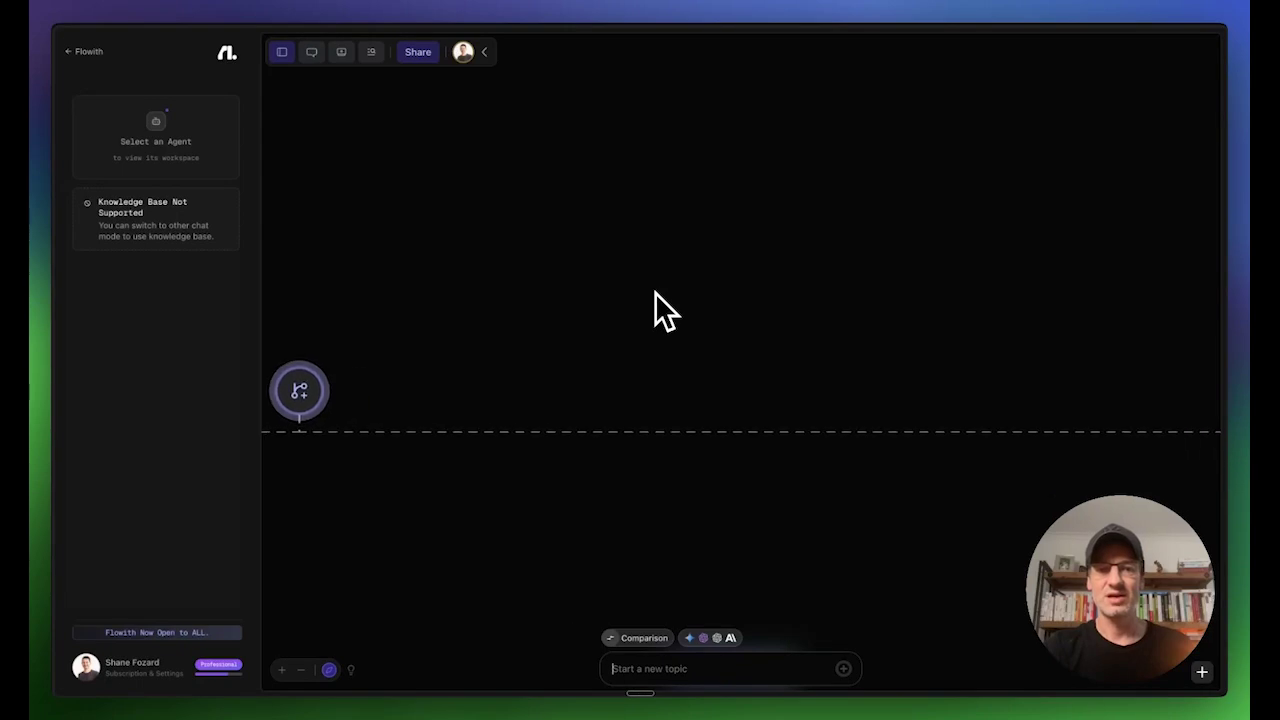
scroll(655, 292, down, 3)
scroll(655, 292, right, 10)
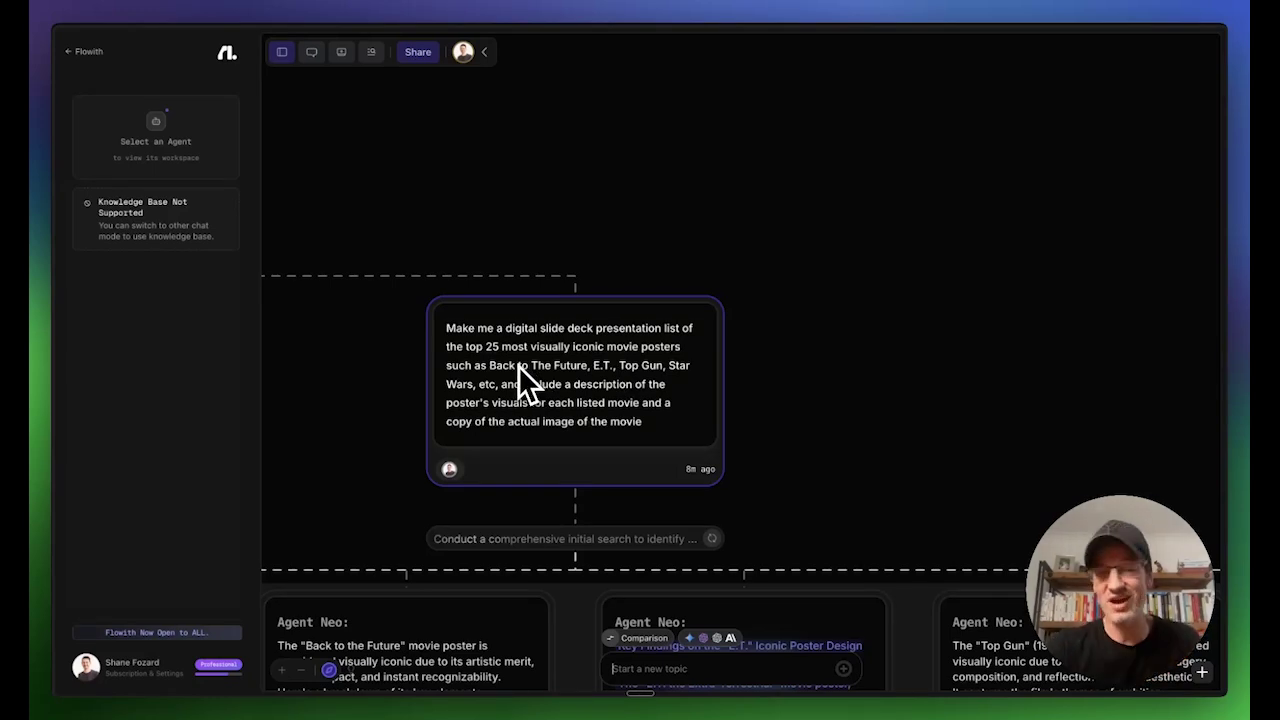
scroll(666, 361, down, 2)
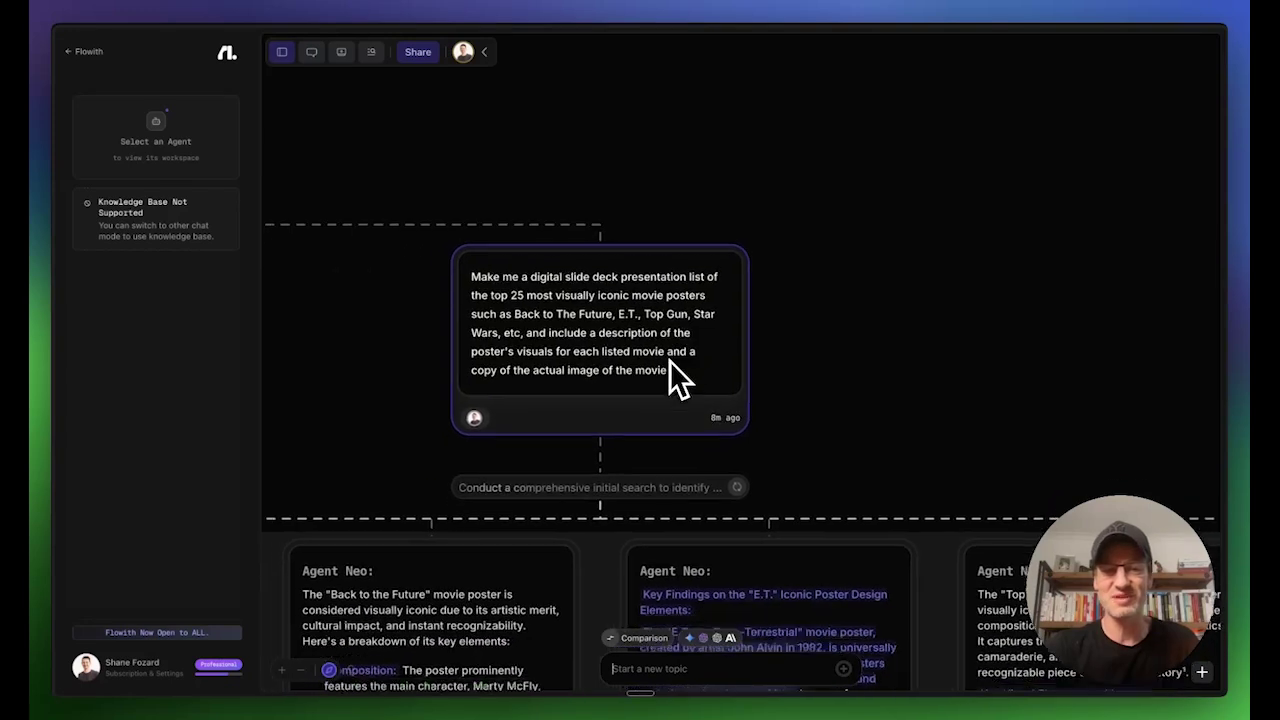
scroll(669, 362, down, 2)
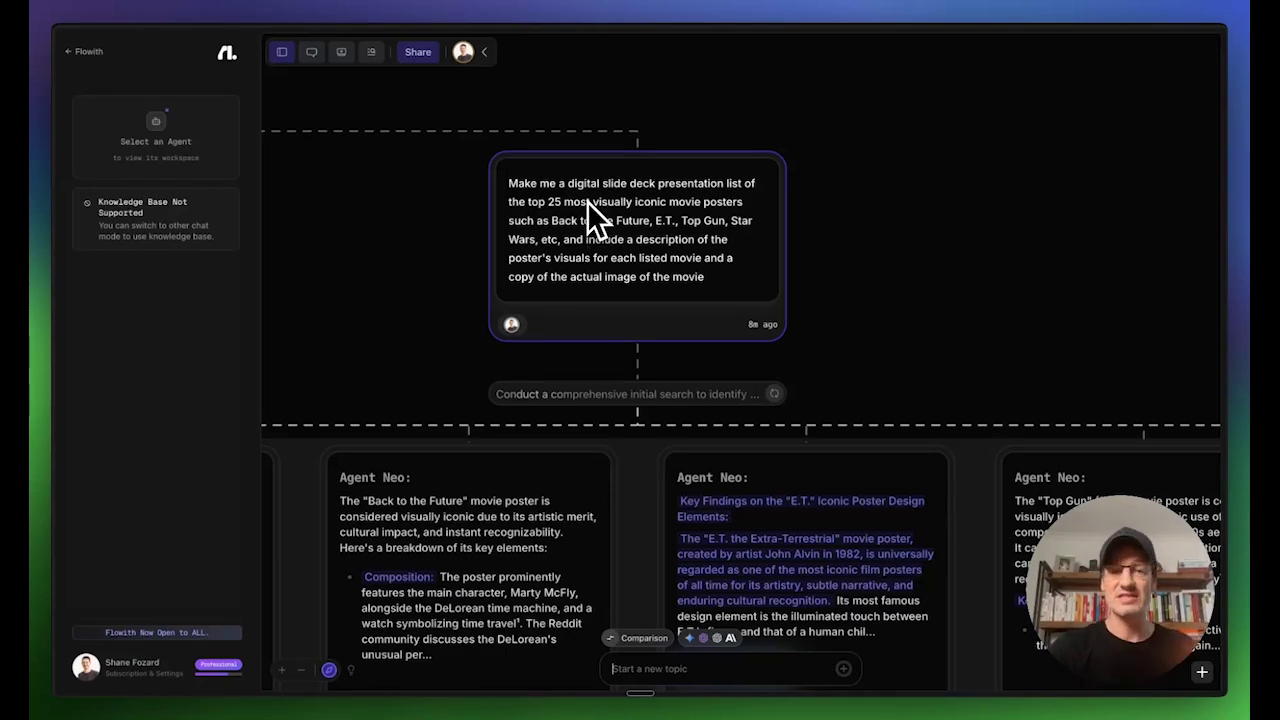
Examine the row of Agent Neo online search cards beneath the slide deck prompt, from the first summary to the Star Wars findings
scroll(586, 196, down, 4)
scroll(586, 196, left, 10)
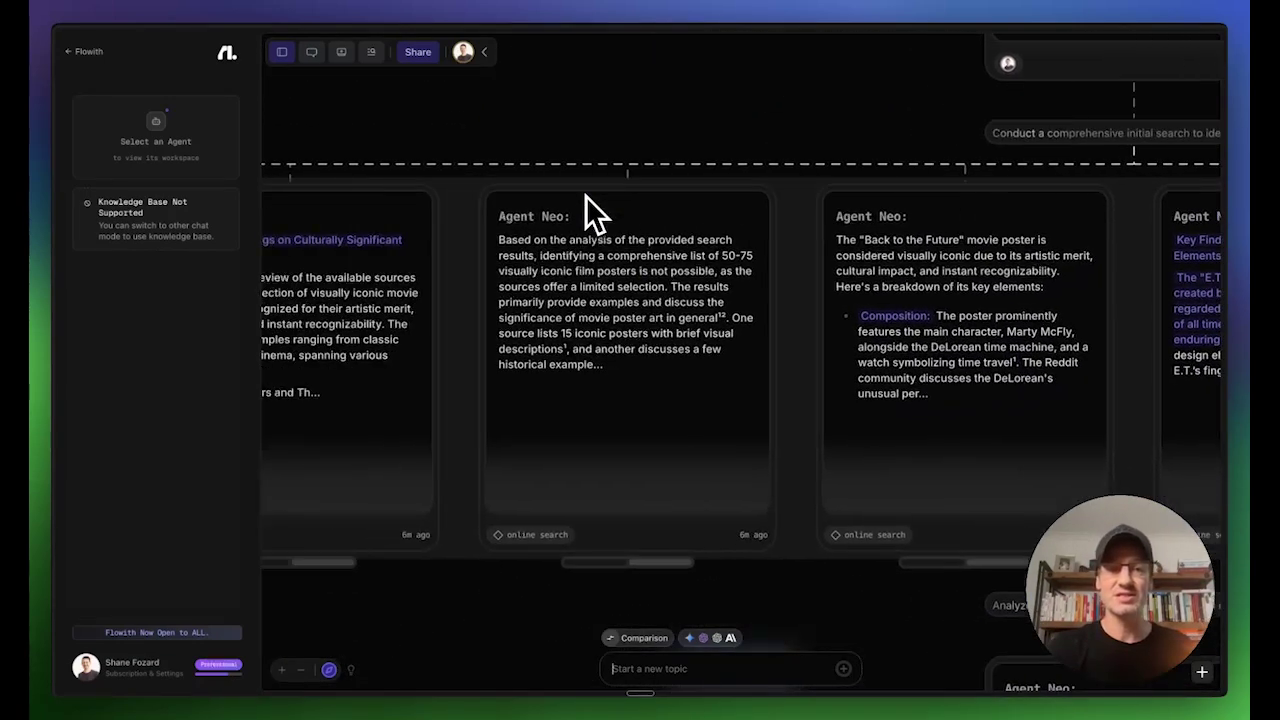
scroll(586, 196, left, 6)
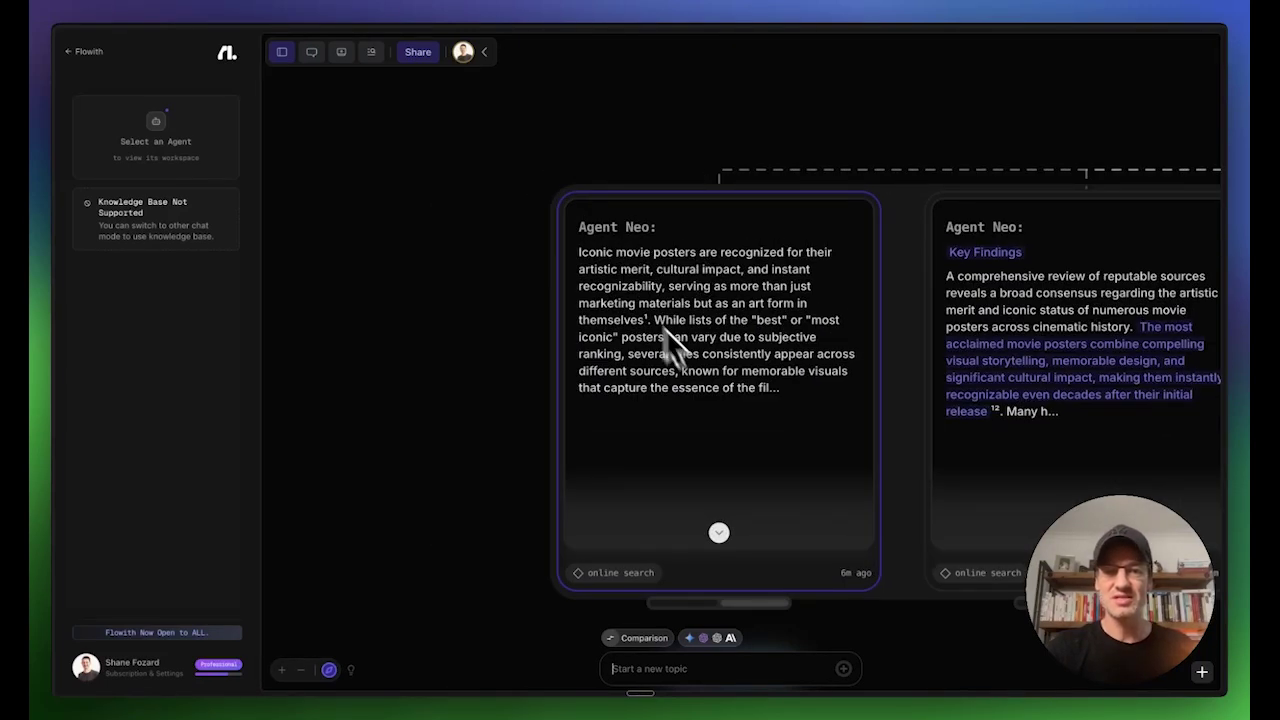
scroll(717, 305, right, 10)
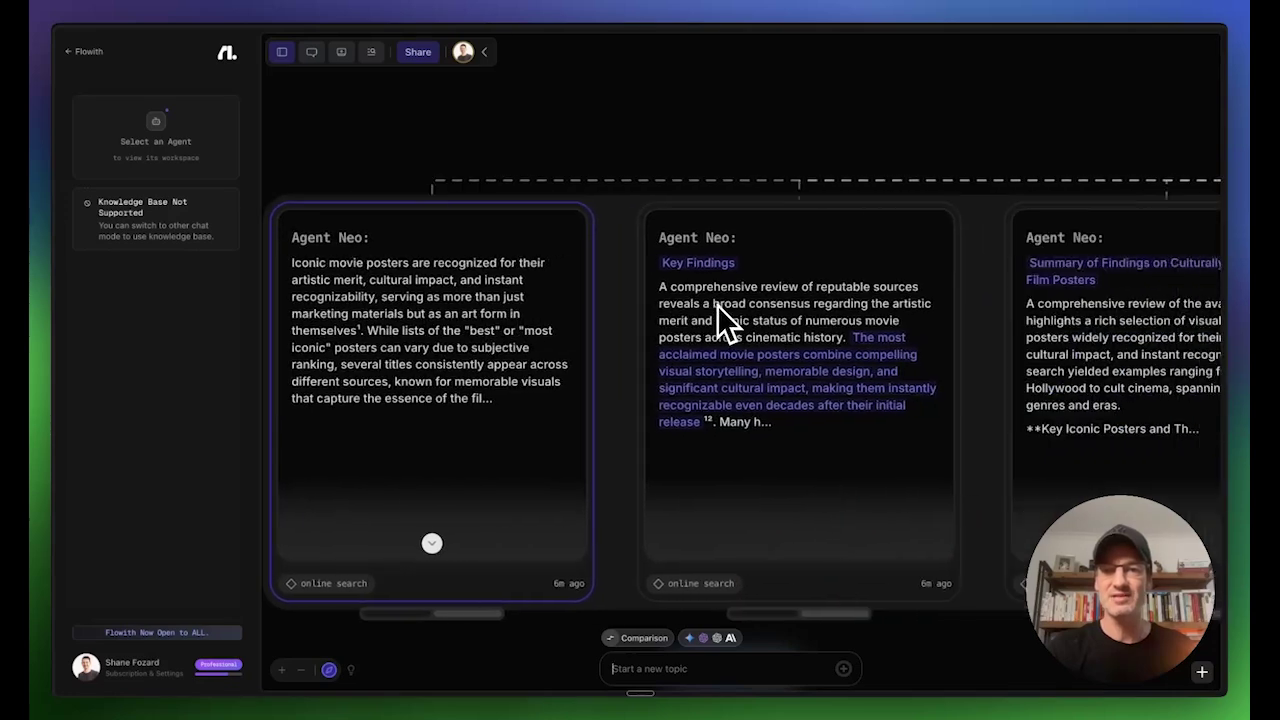
scroll(735, 280, right, 8)
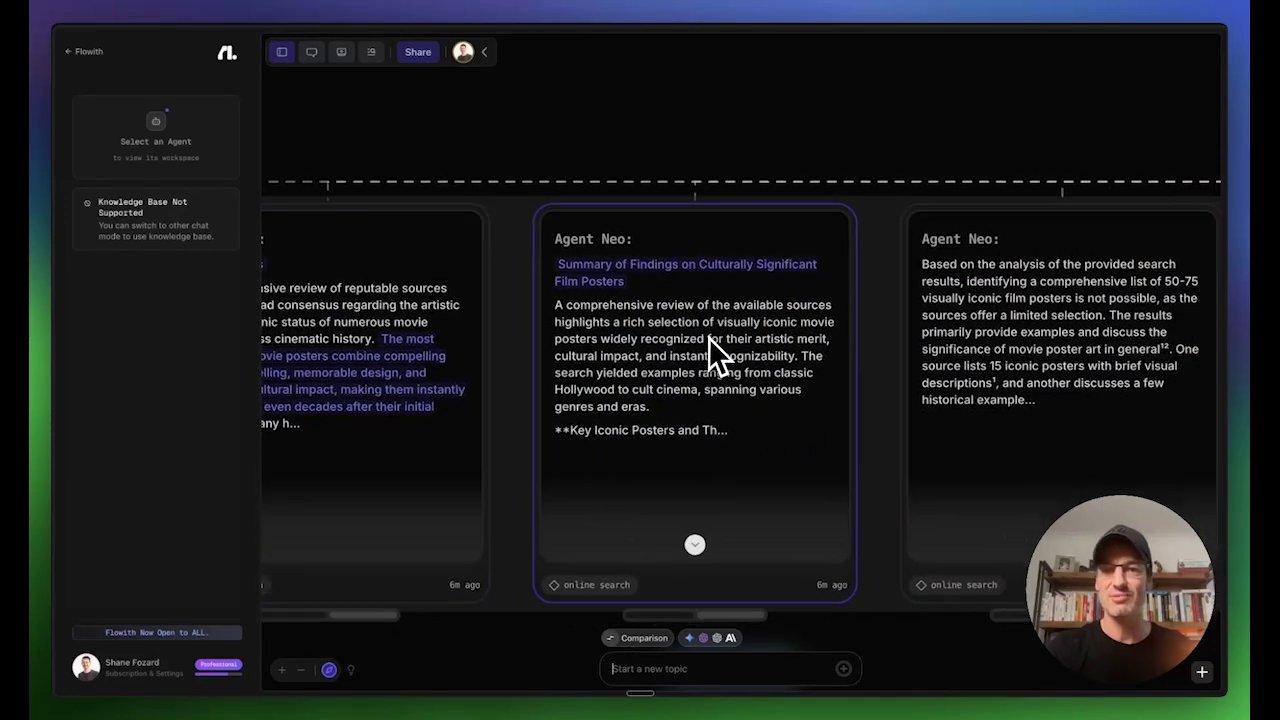
scroll(710, 337, down, 3)
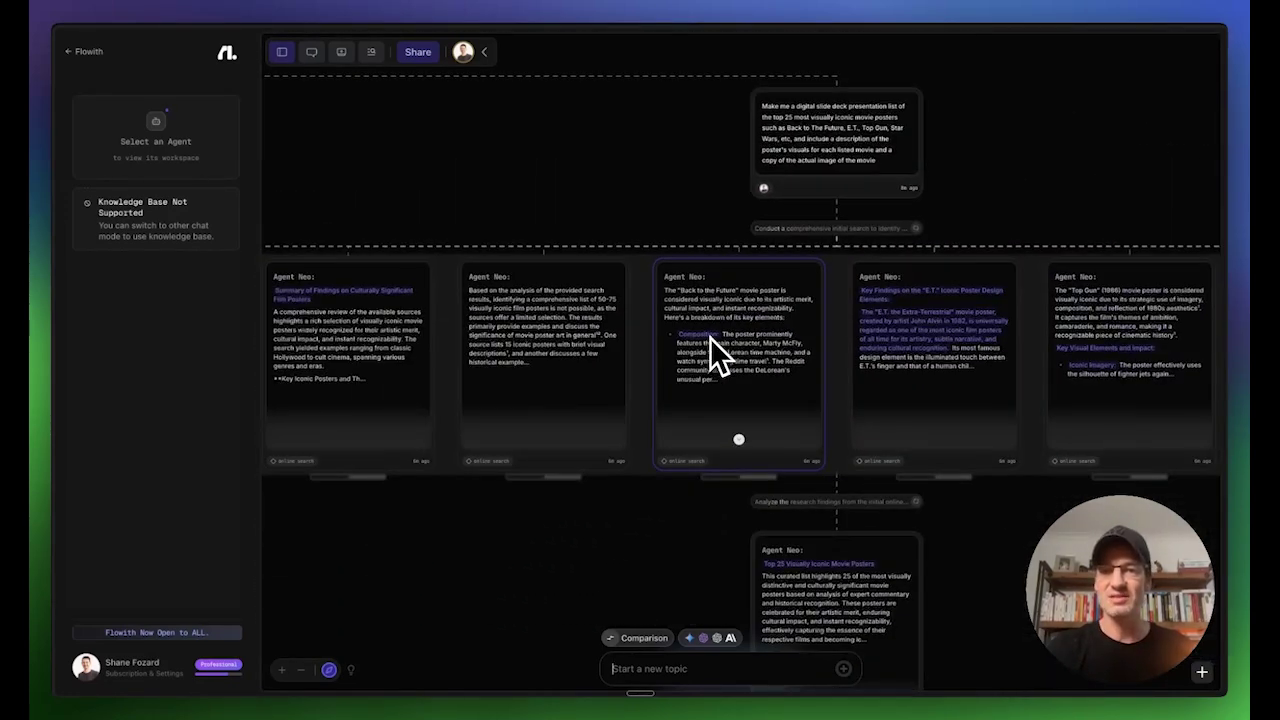
scroll(736, 338, right, 6)
scroll(742, 338, right, 2)
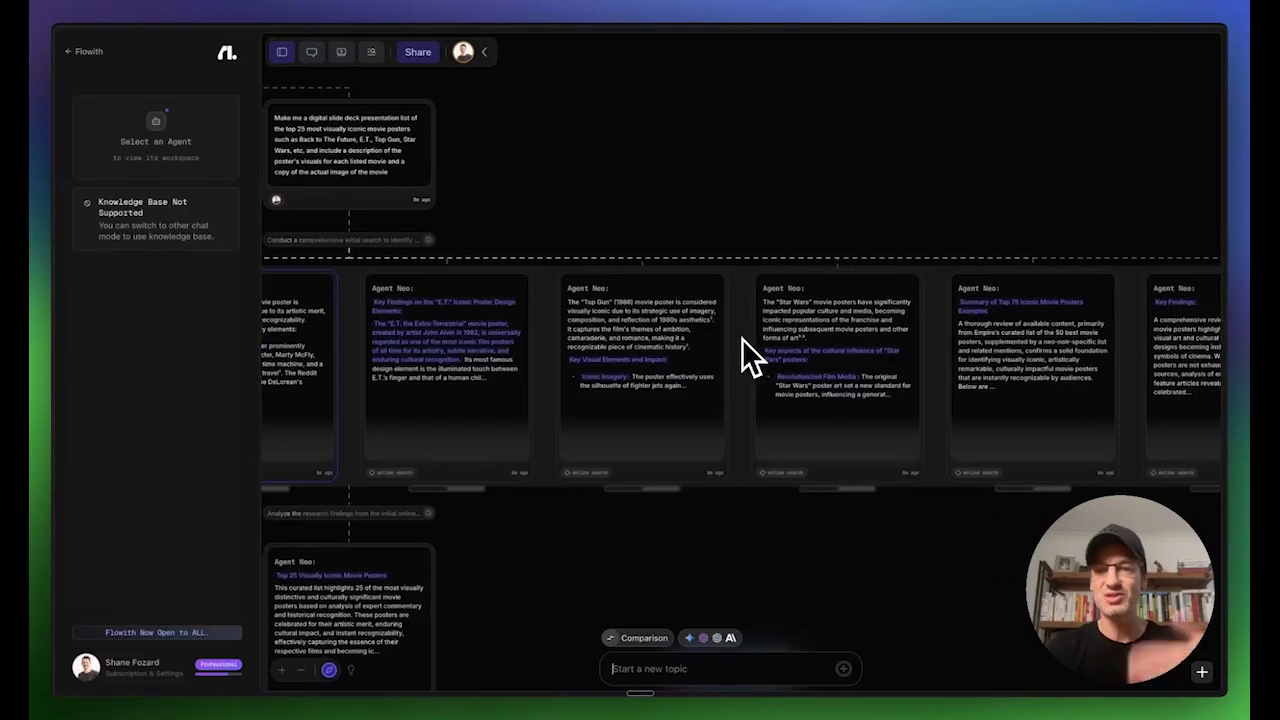
scroll(741, 338, right, 5)
scroll(741, 338, left, 3)
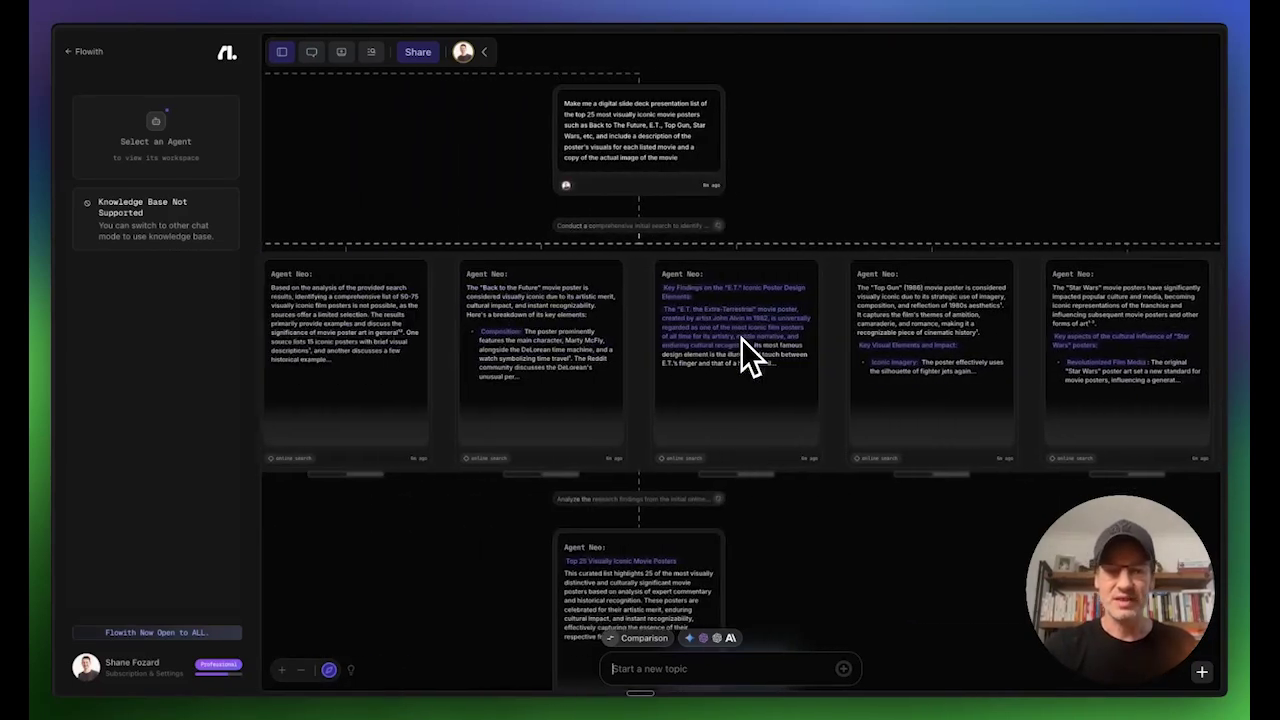
Expand Agent Neo's Top 25 Visually Iconic Movie Posters document and read it from Jaws through to Top Gun
scroll(741, 338, down, 5)
scroll(741, 338, up, 3)
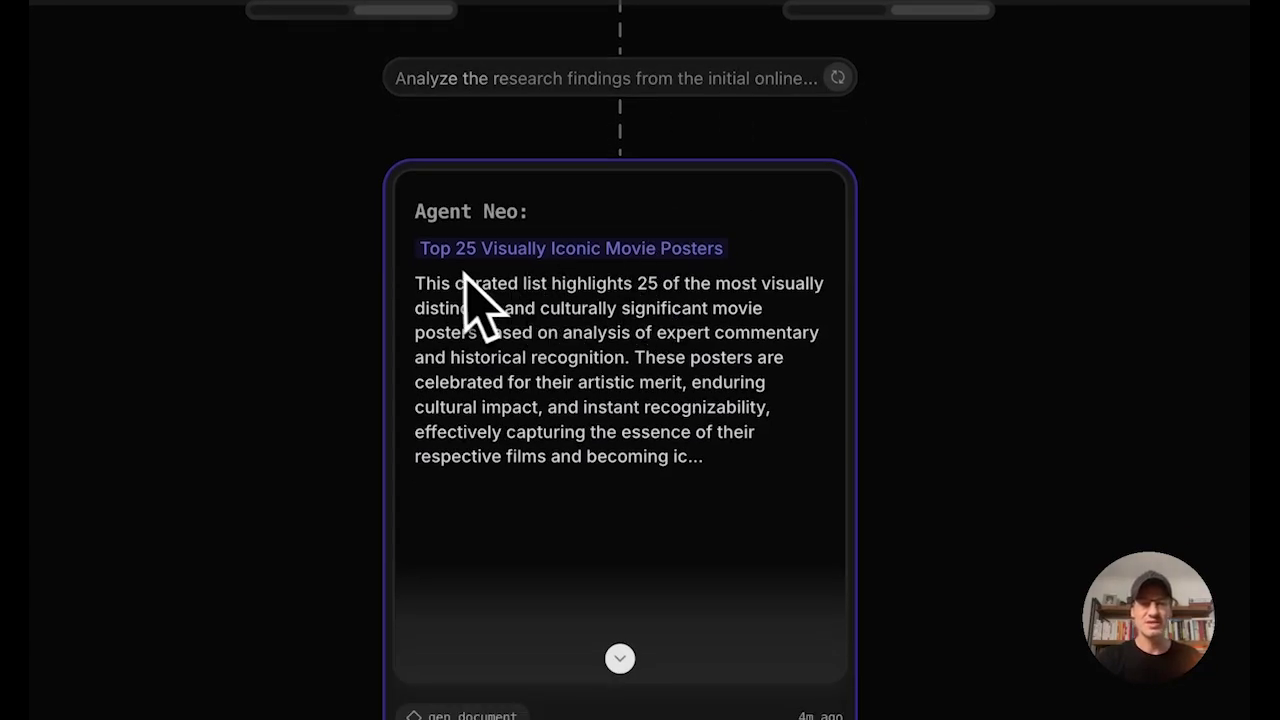
click(620, 658)
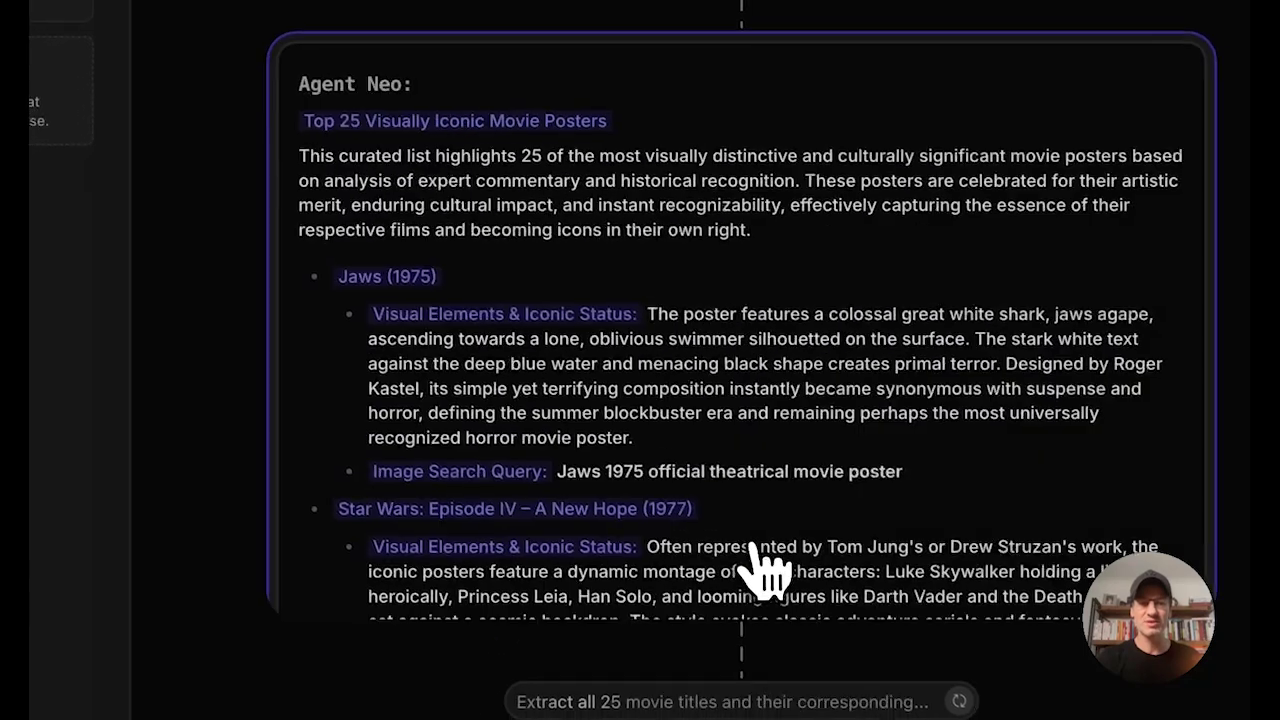
scroll(757, 535, down, 3)
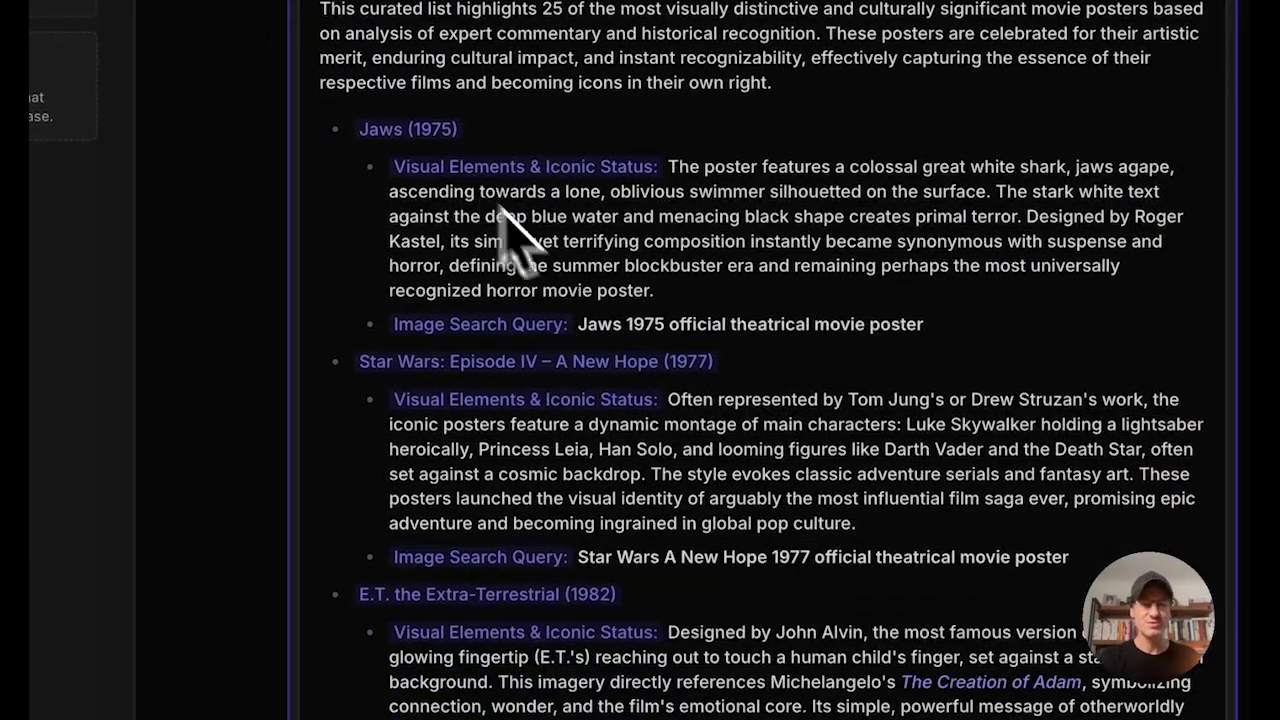
scroll(609, 600, down, 5)
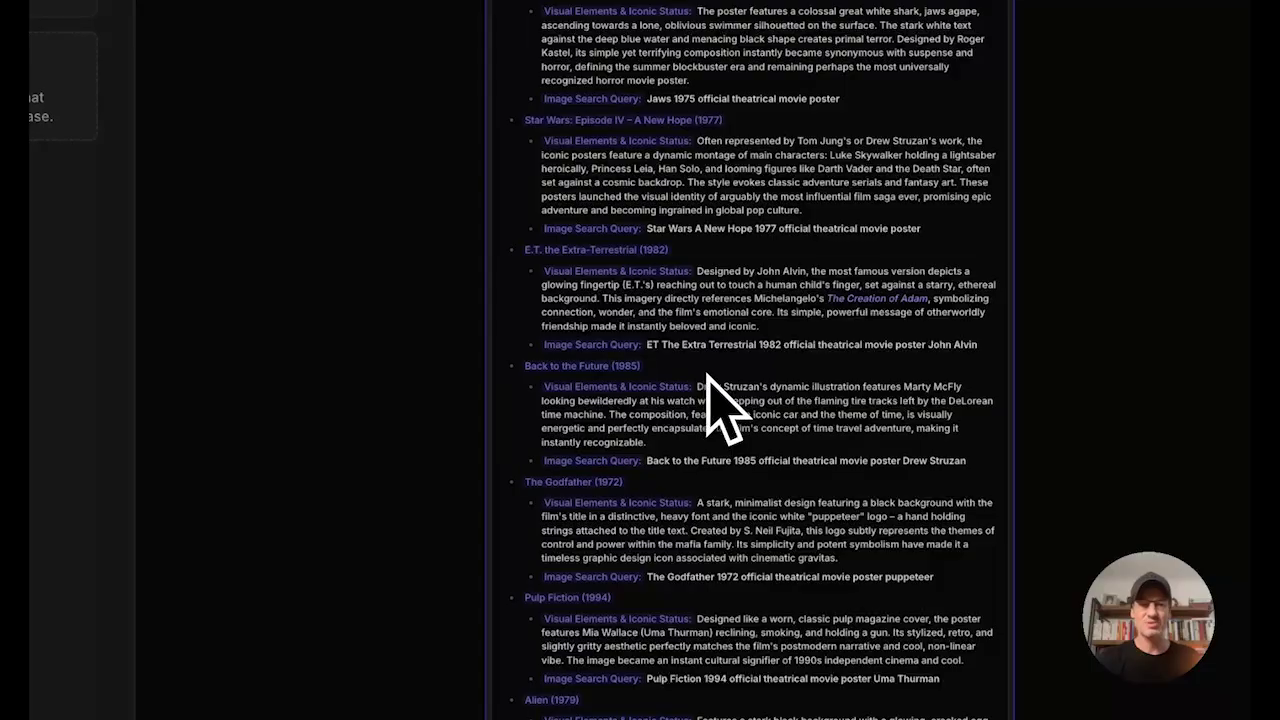
scroll(707, 375, down, 7)
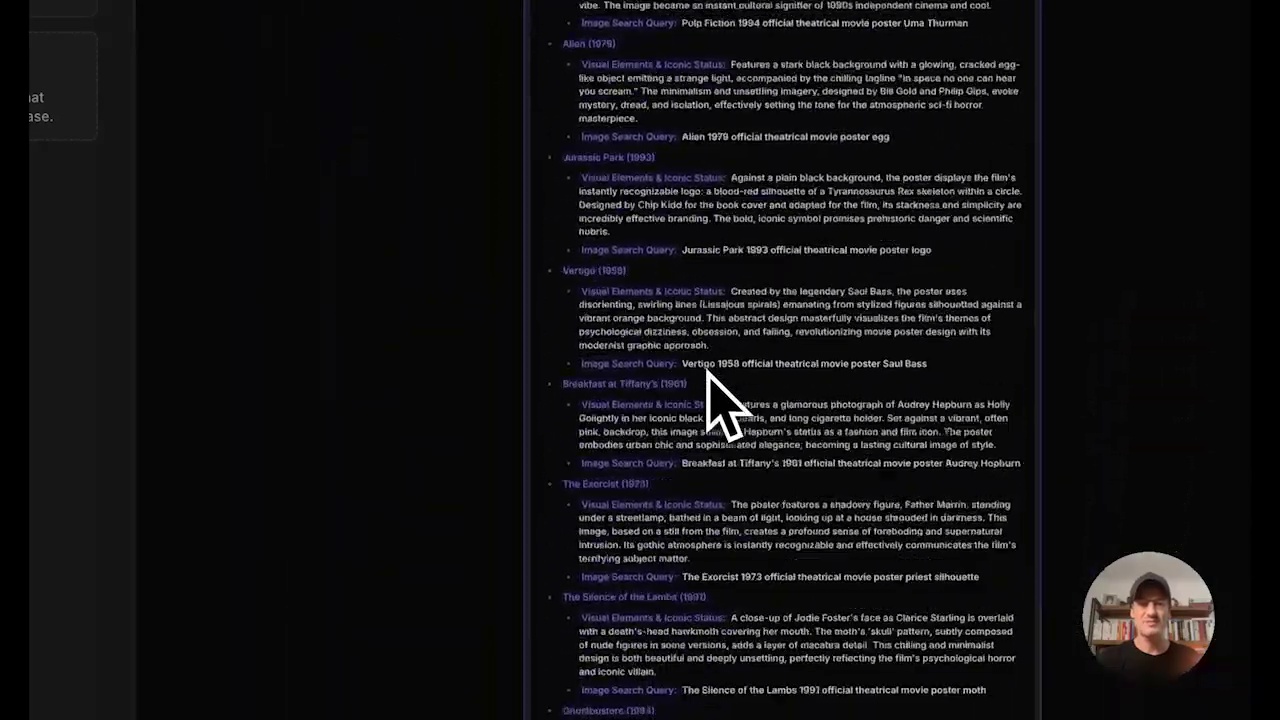
scroll(707, 375, down, 10)
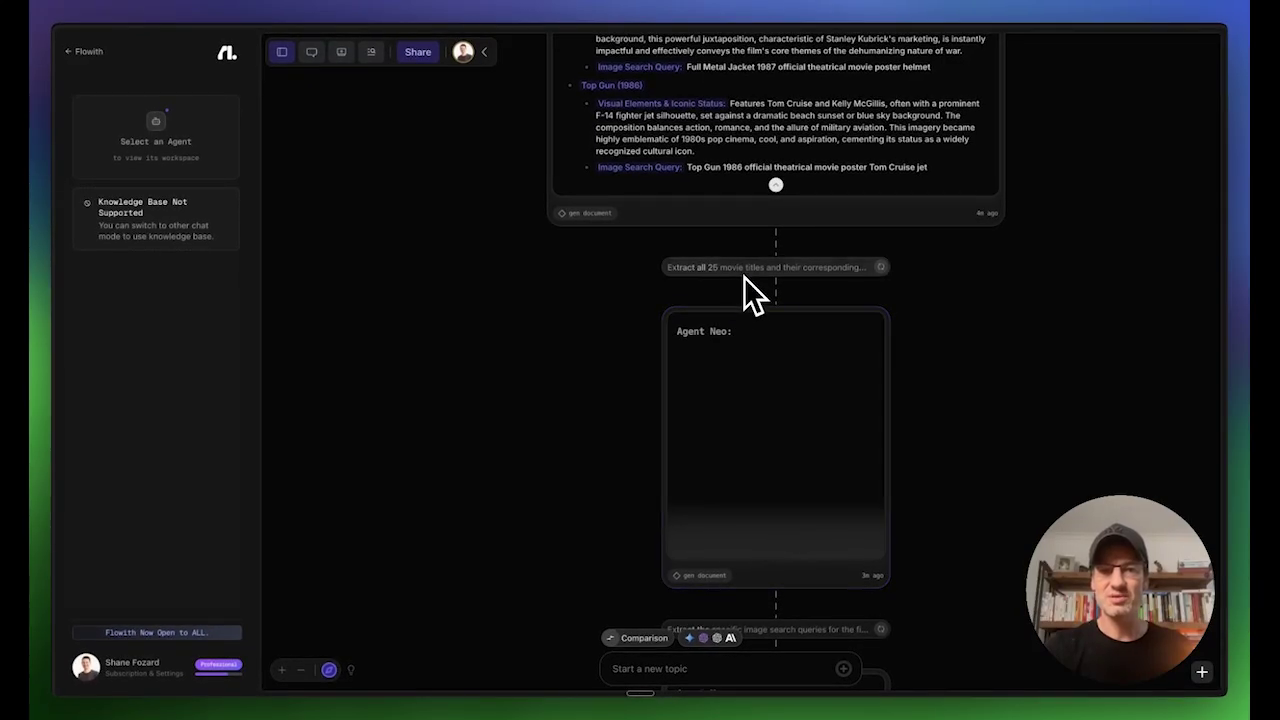
Expand the Agent Neo card below "Extract all 25 movie titles" and review its full list of titles and queries
scroll(748, 278, up, 3)
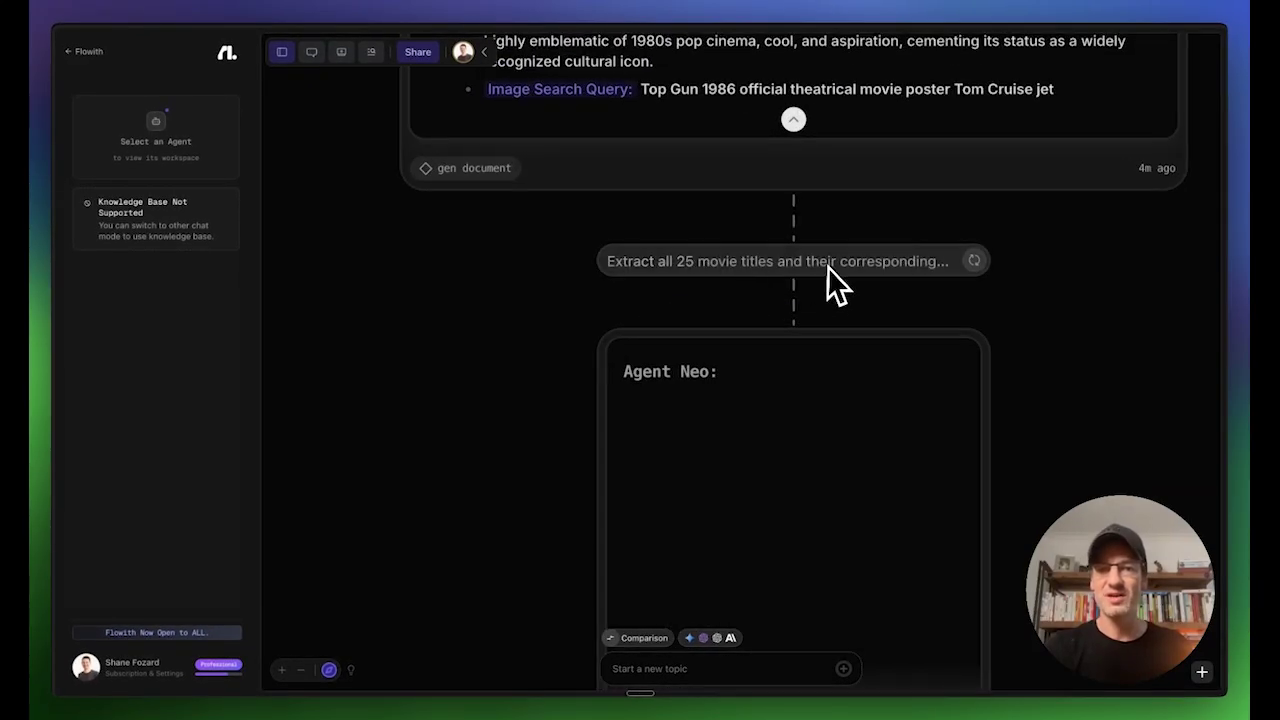
scroll(831, 266, down, 4)
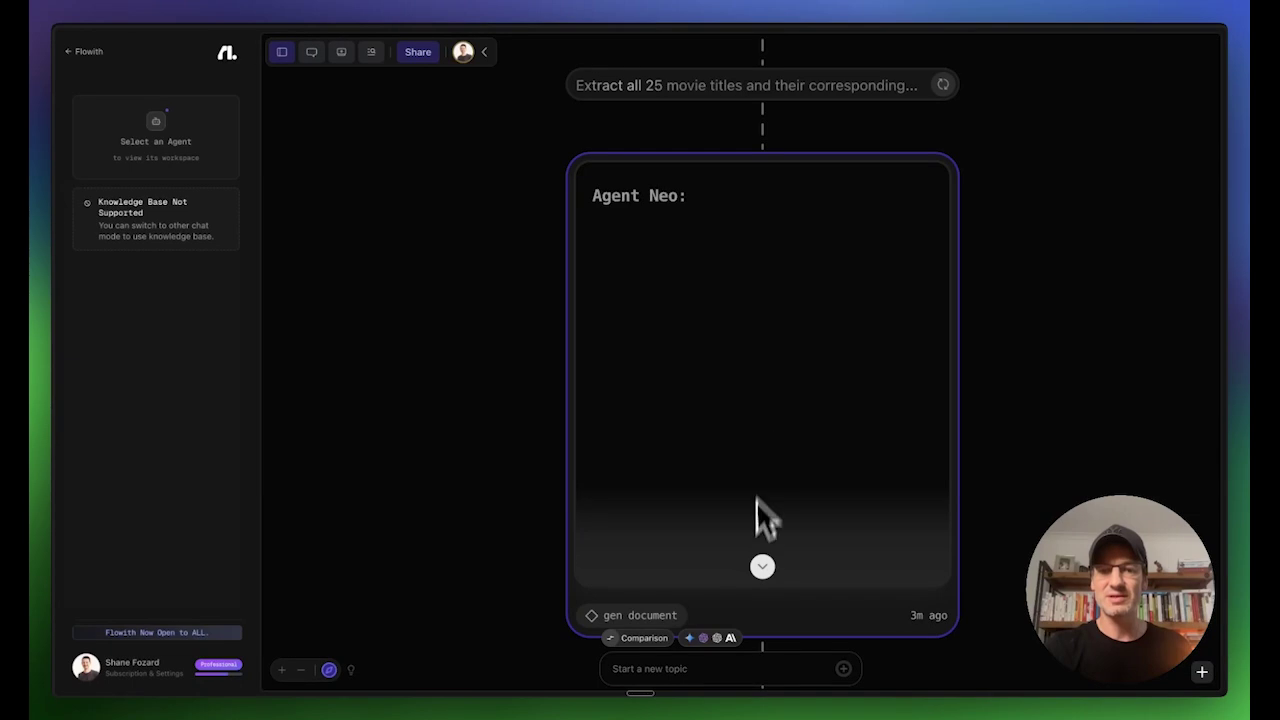
click(762, 567)
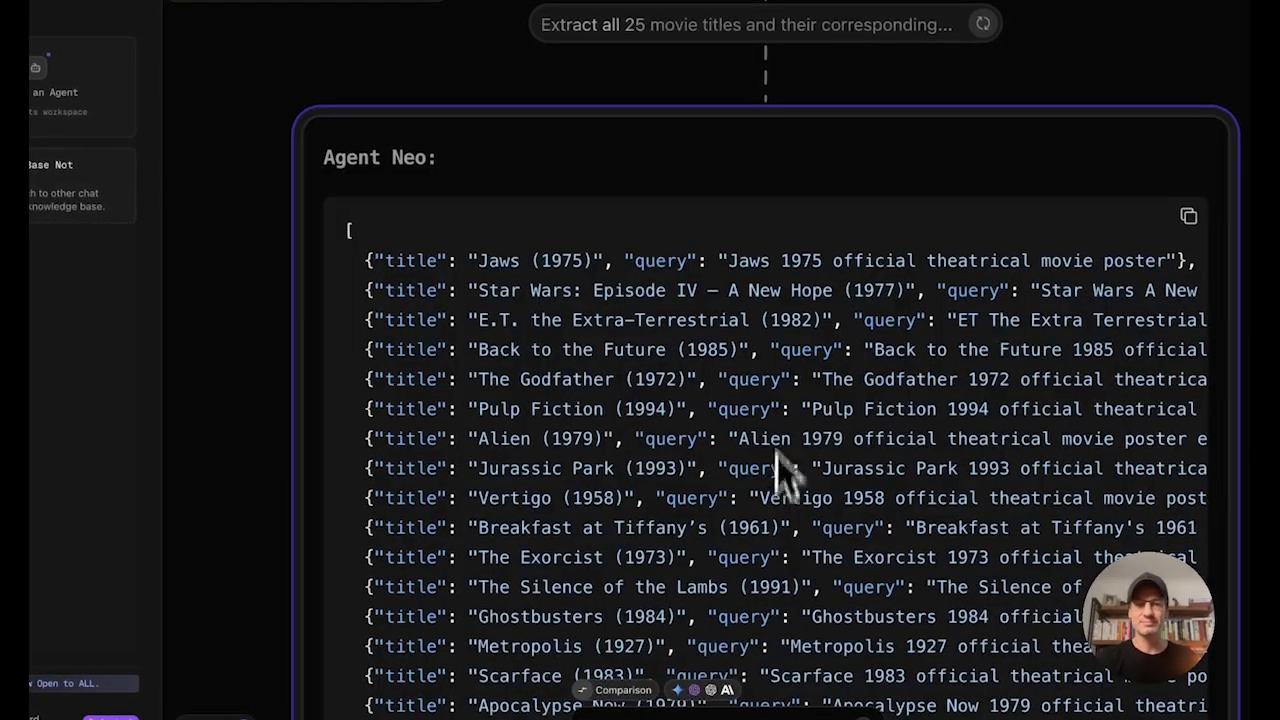
scroll(777, 456, down, 4)
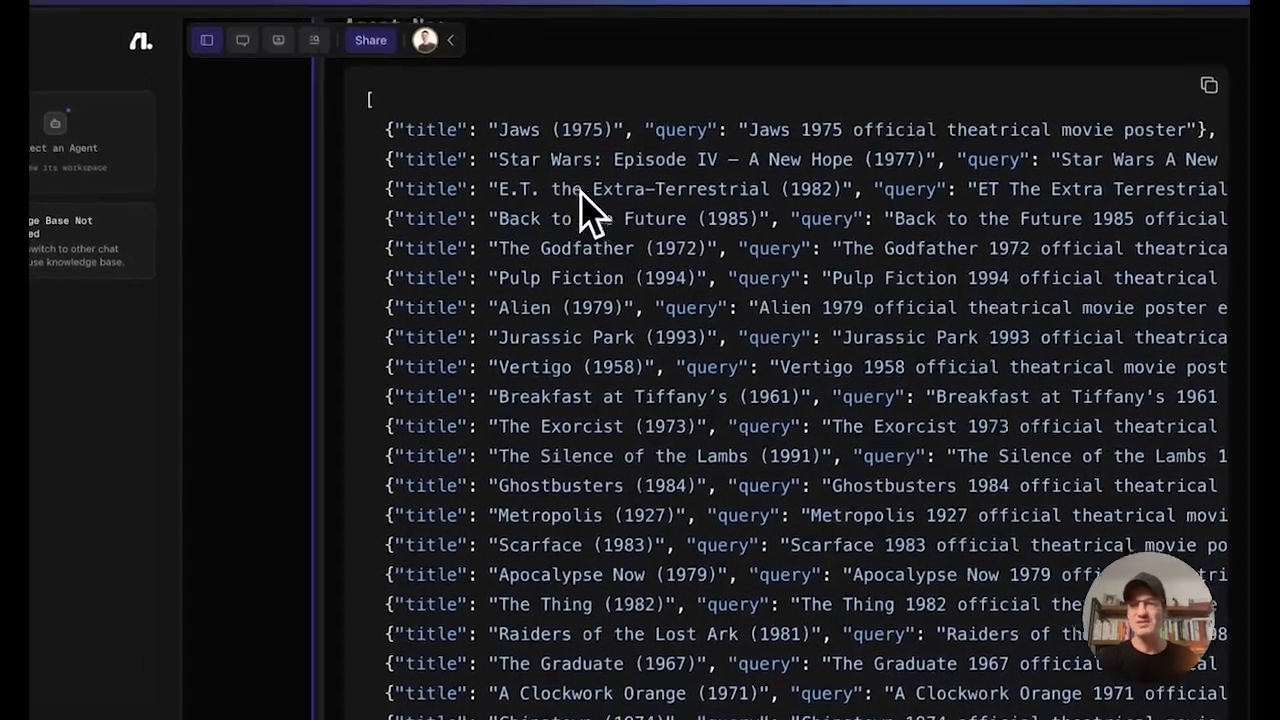
scroll(590, 210, right, 3)
scroll(590, 210, up, 3)
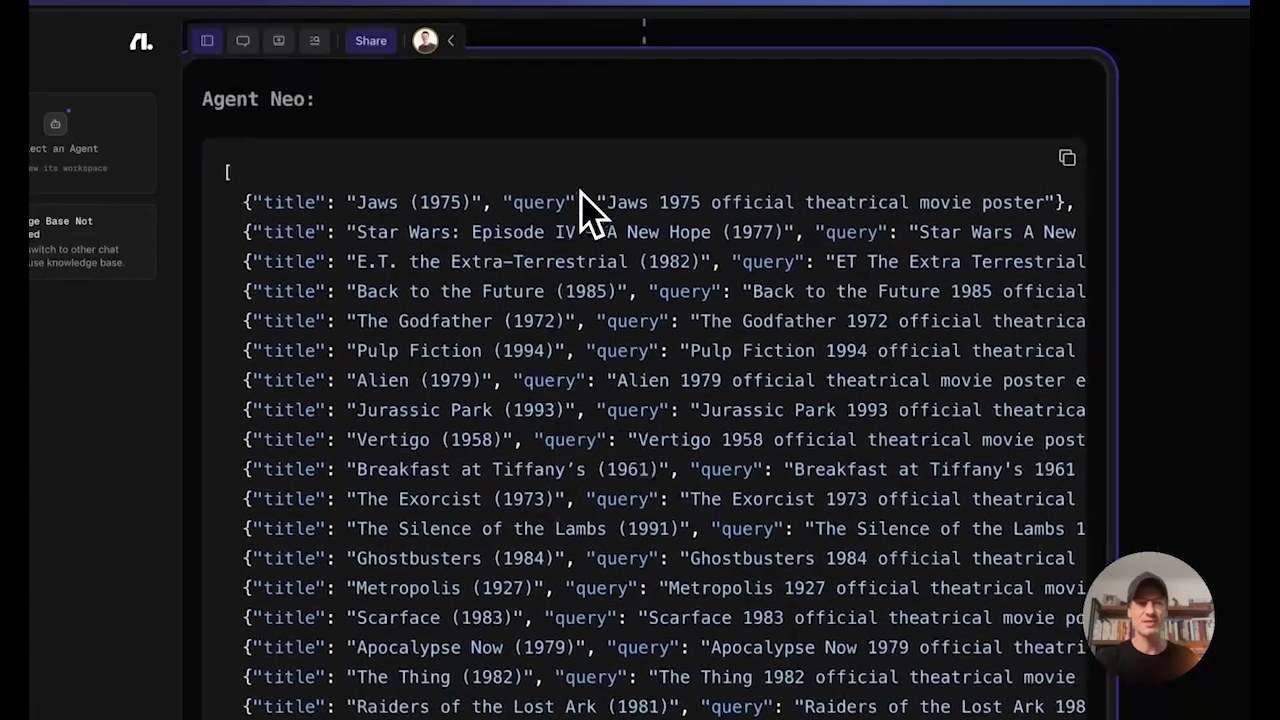
scroll(590, 210, down, 5)
scroll(590, 210, up, 3)
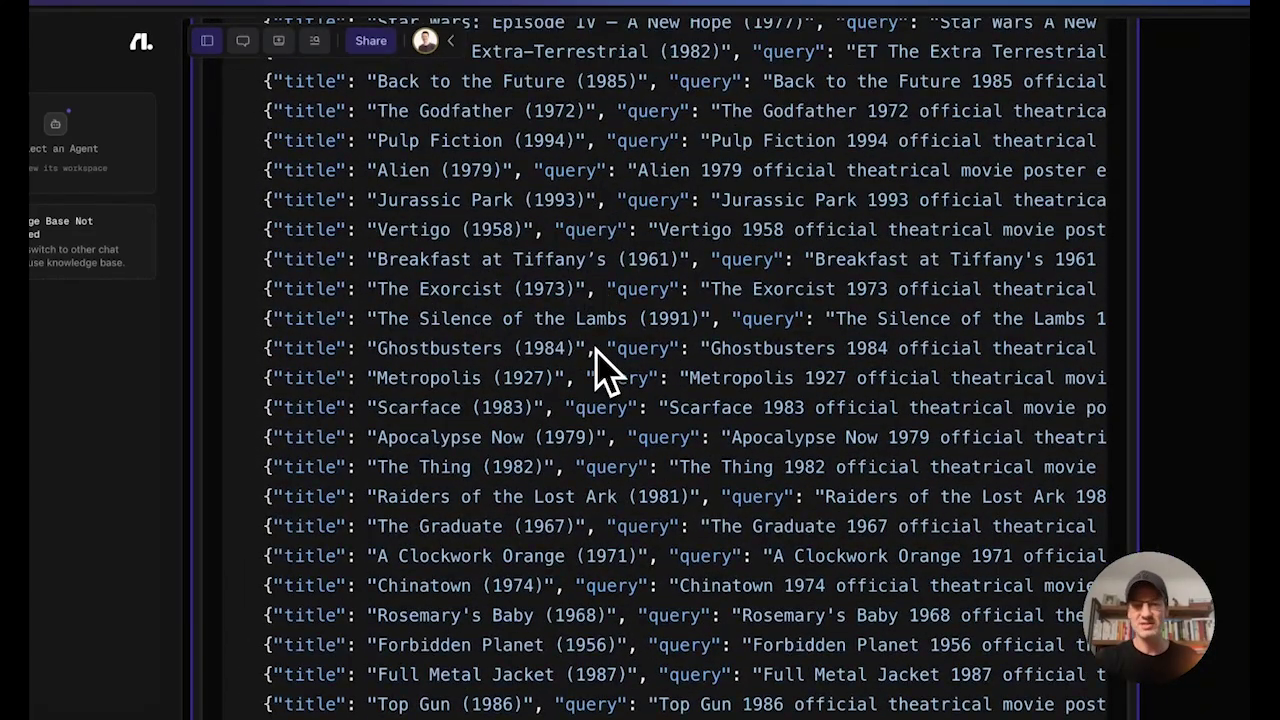
scroll(595, 370, down, 3)
scroll(800, 325, down, 5)
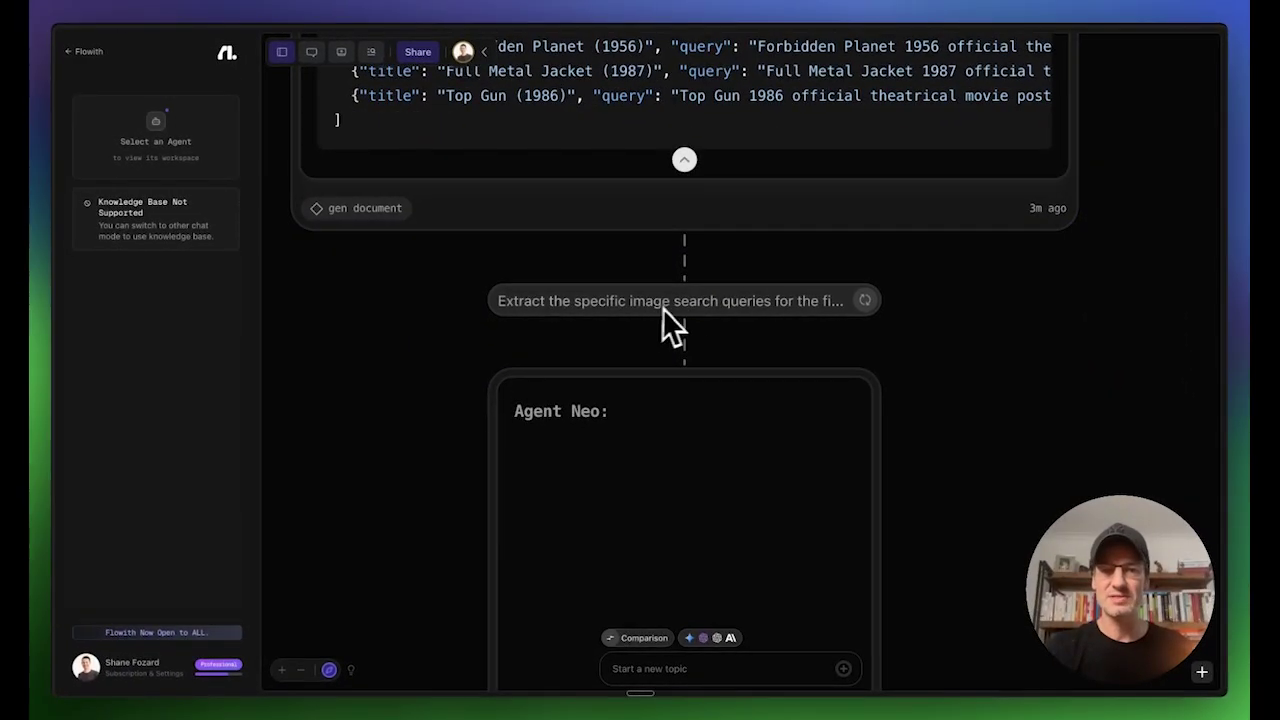
Expand the Agent Neo card of extracted image search queries to check its list, and collapse it again
scroll(749, 311, down, 5)
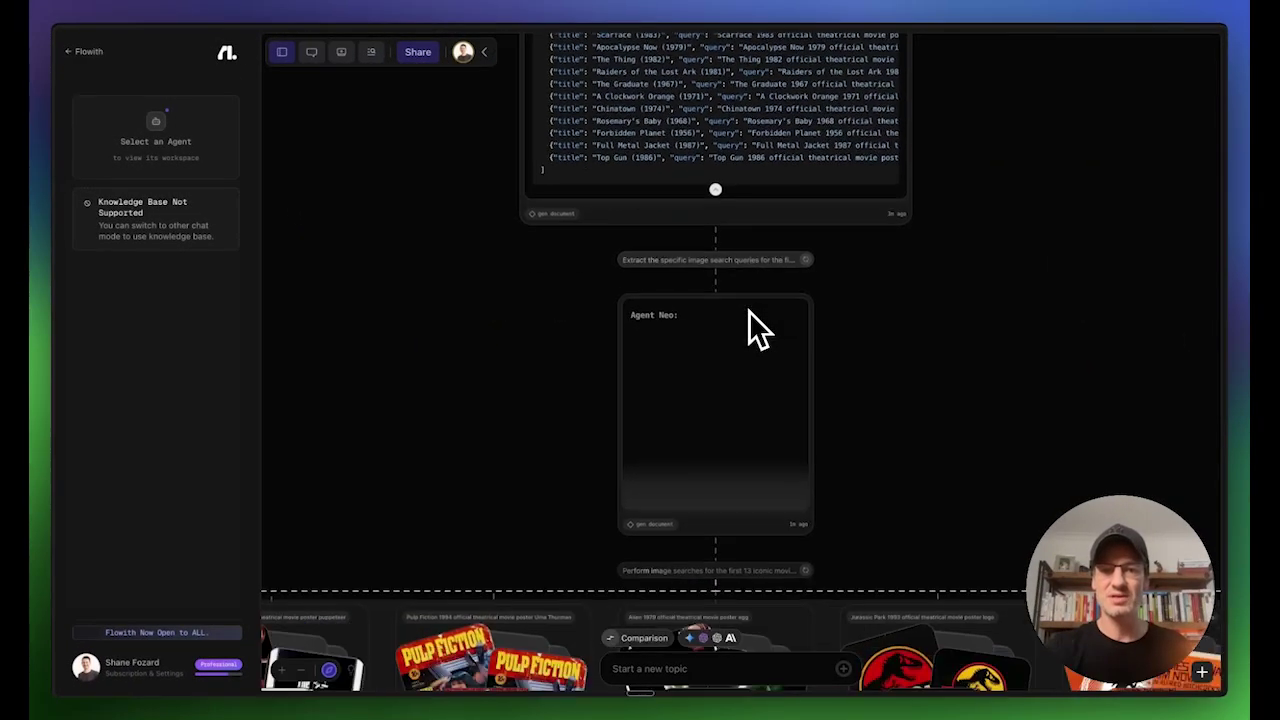
scroll(749, 311, down, 2)
click(709, 420)
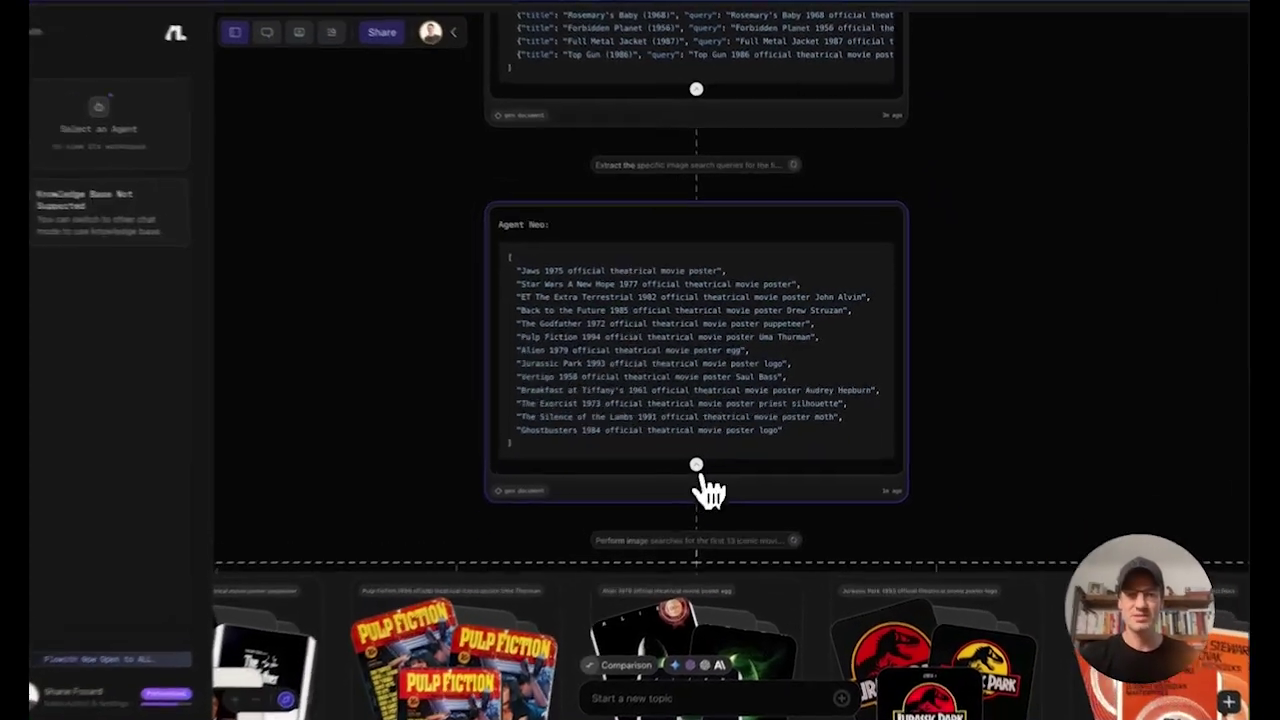
click(709, 452)
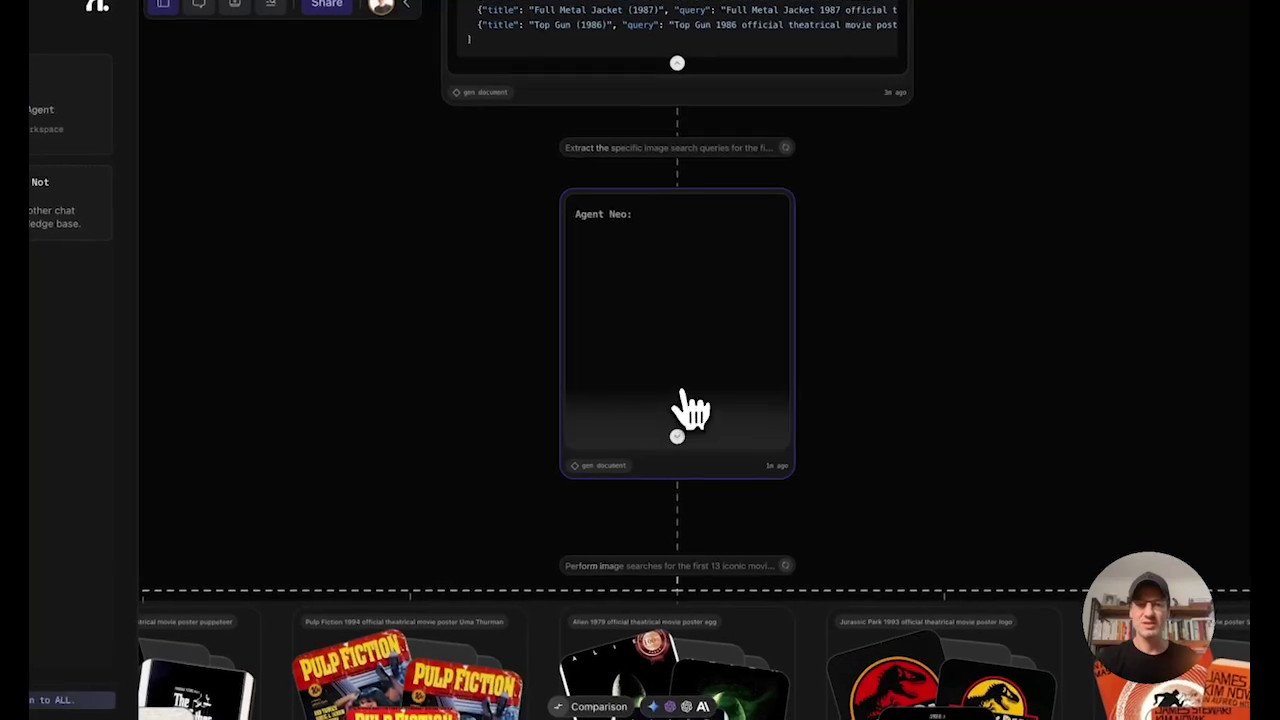
Examine the row of image search cards for the first 13 iconic movies, from Jaws through to The Exorcist
scroll(690, 405, down, 3)
scroll(690, 405, down, 1)
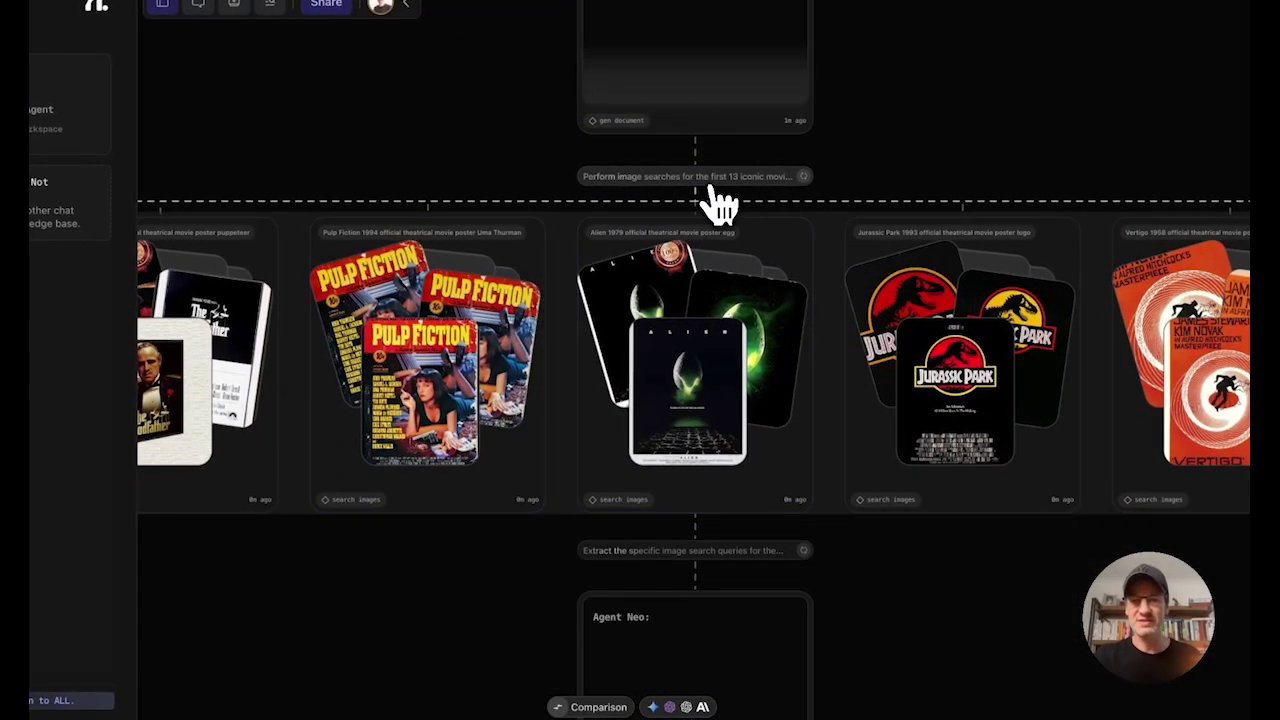
scroll(751, 200, up, 2)
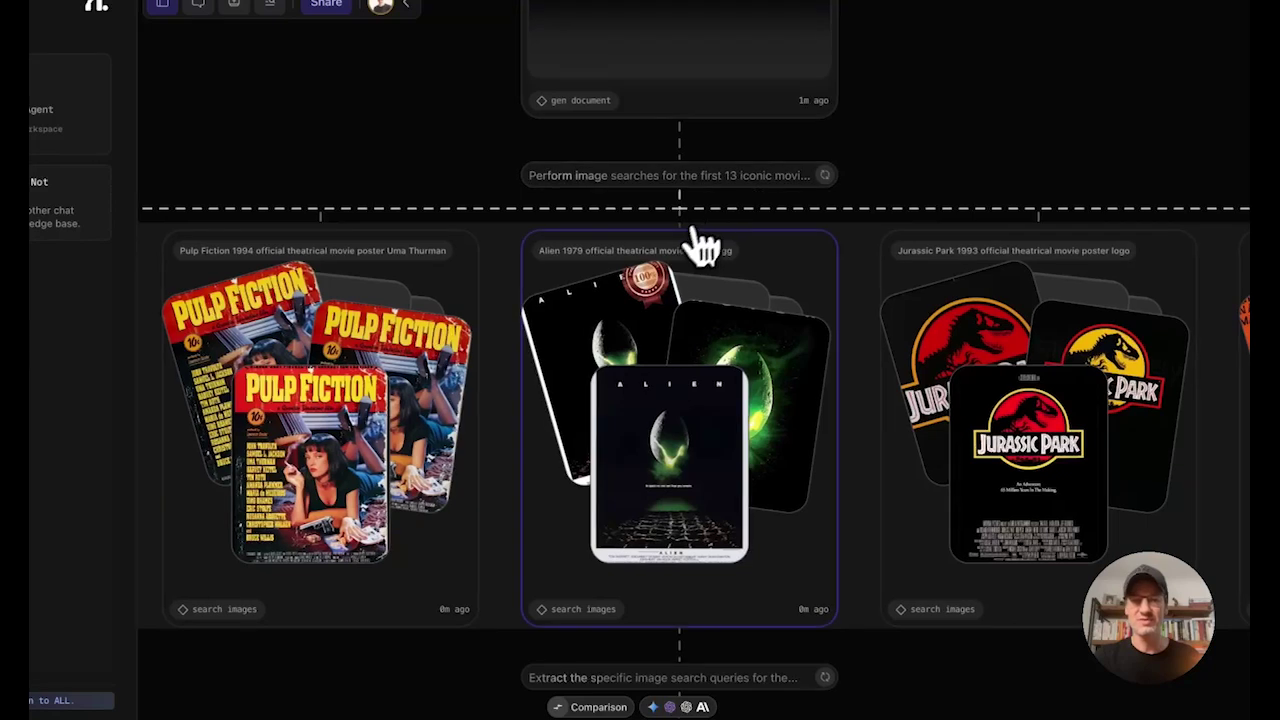
scroll(686, 251, left, 10)
scroll(686, 251, left, 15)
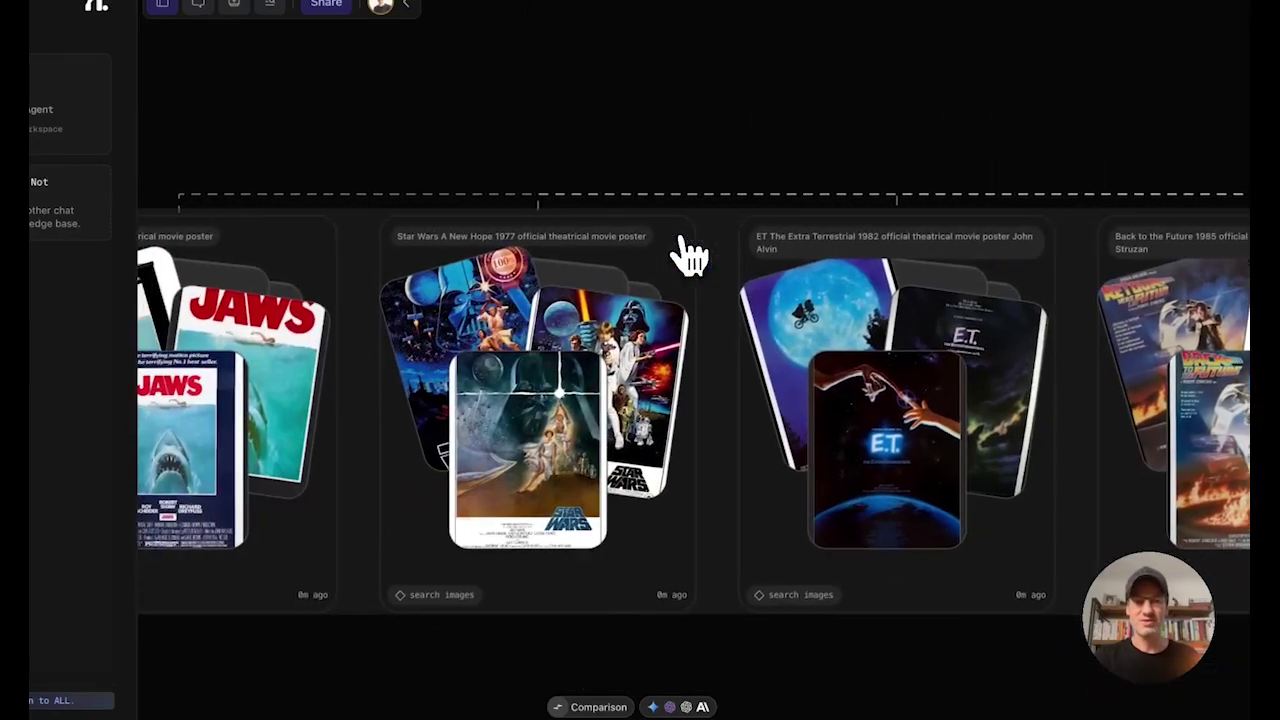
scroll(766, 357, right, 10)
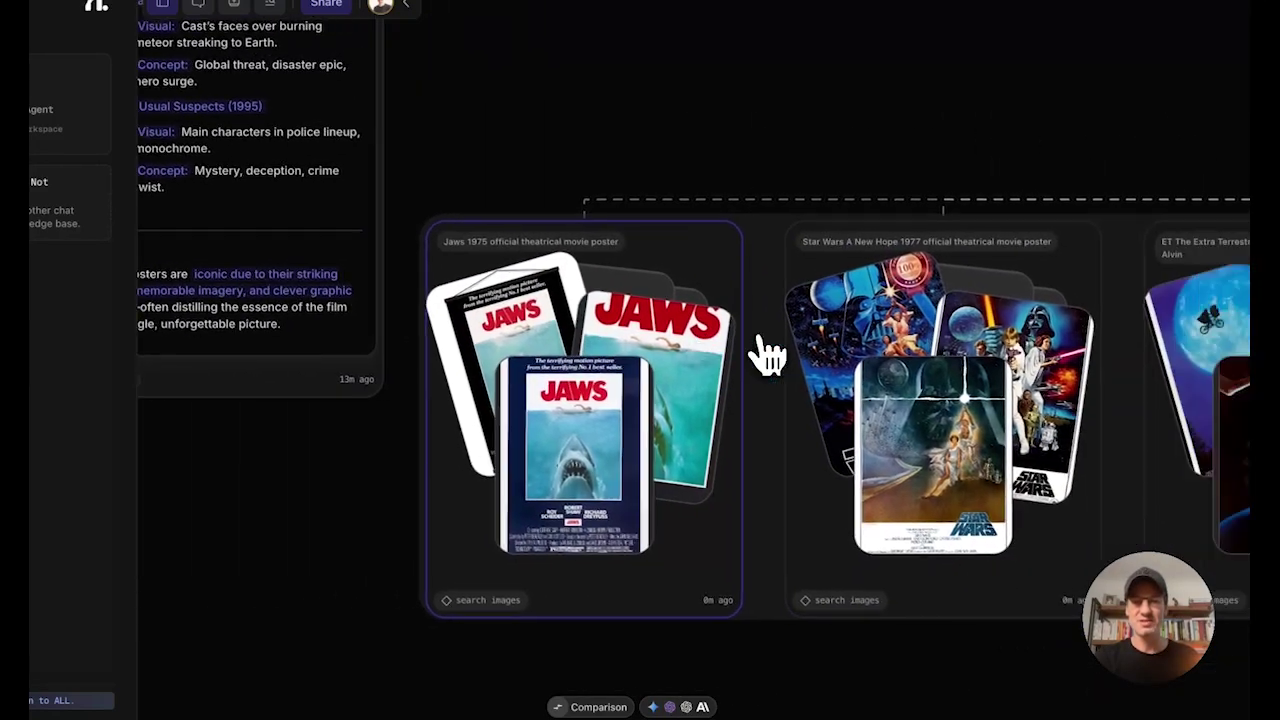
scroll(766, 357, right, 10)
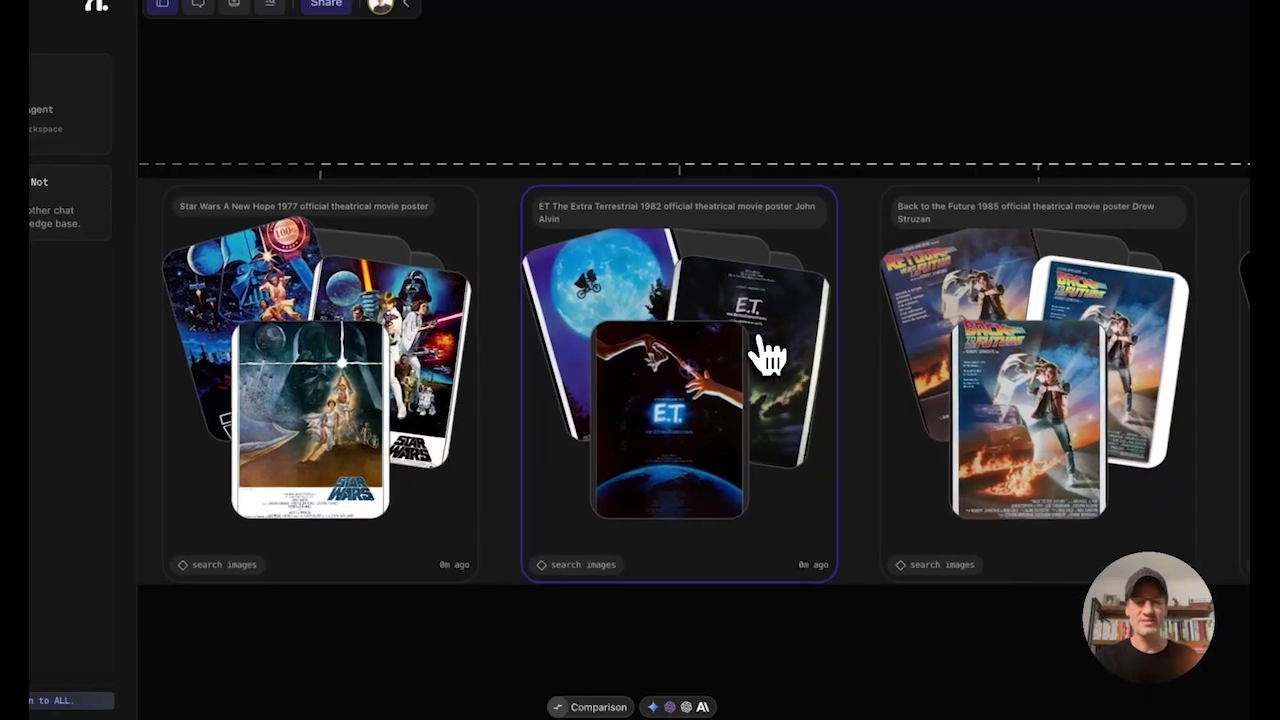
scroll(768, 355, right, 12)
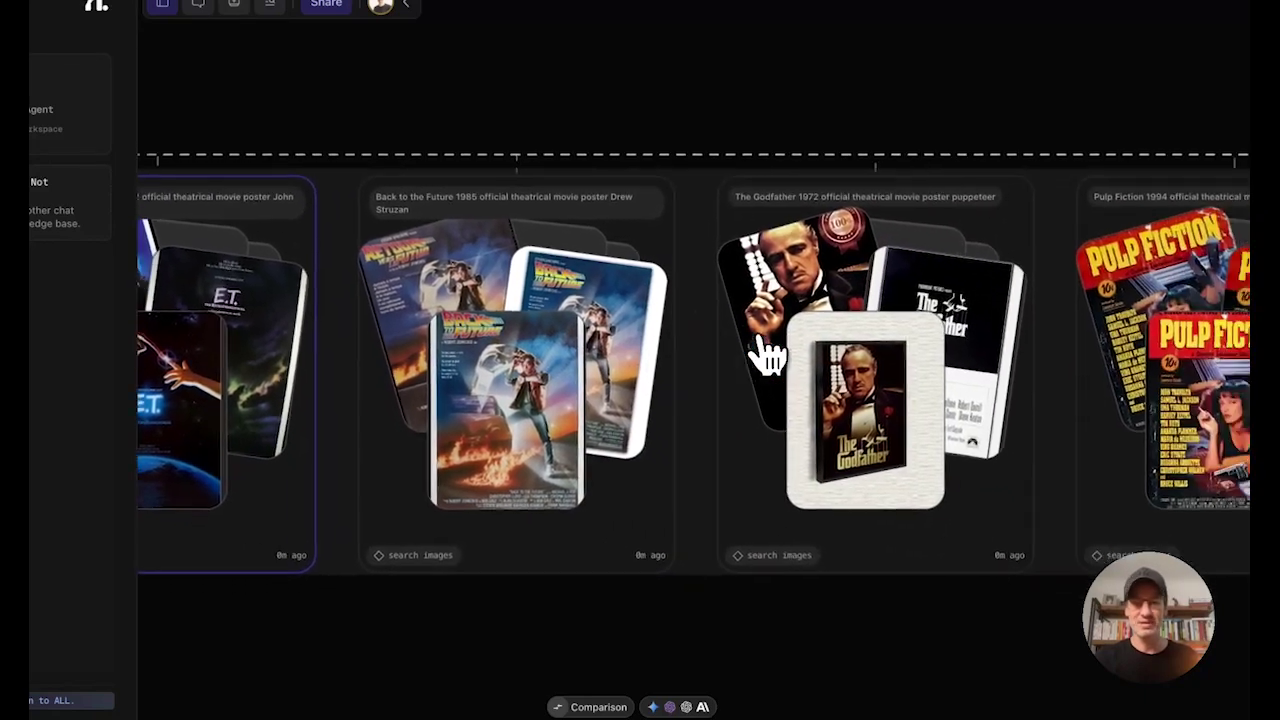
scroll(768, 355, right, 12)
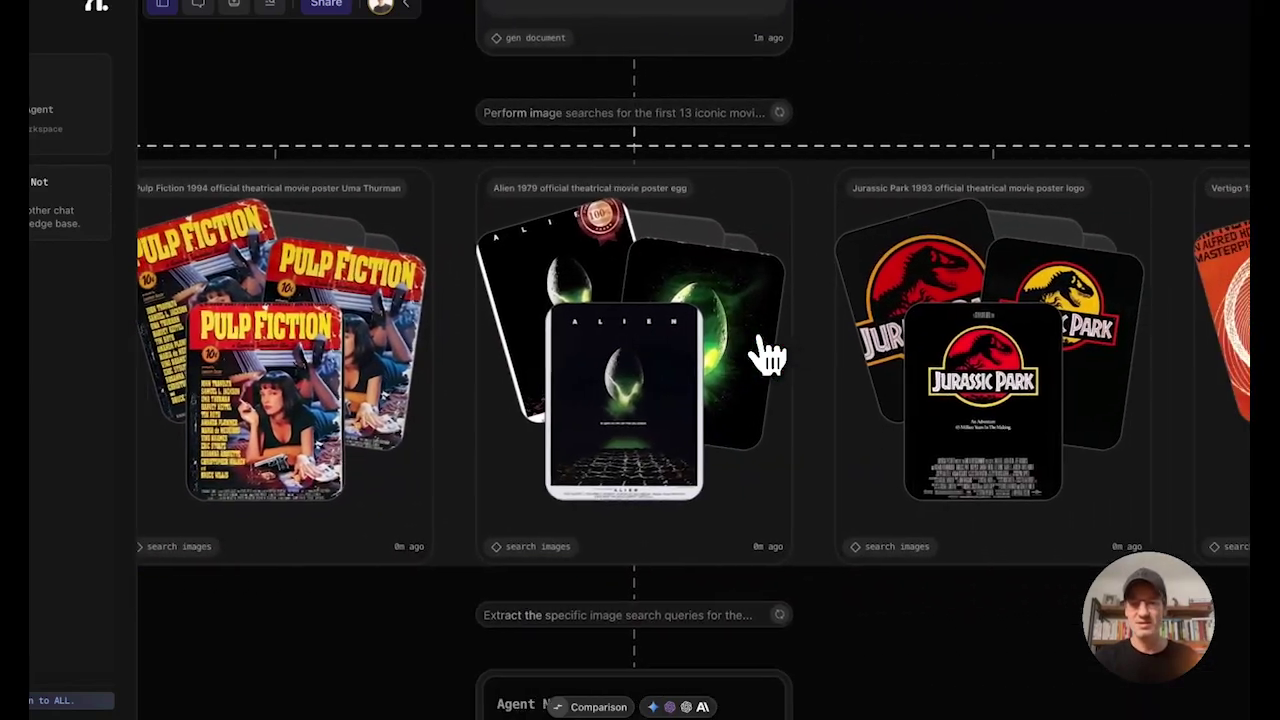
scroll(766, 357, right, 14)
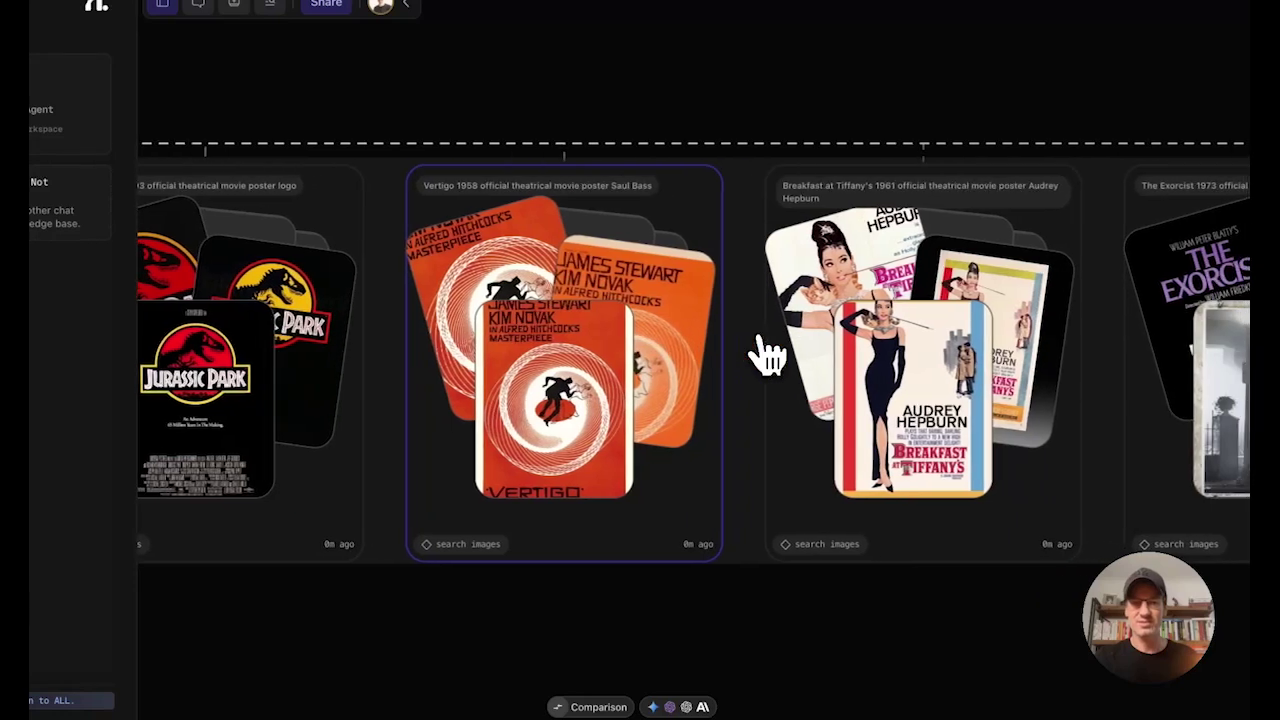
scroll(766, 357, right, 5)
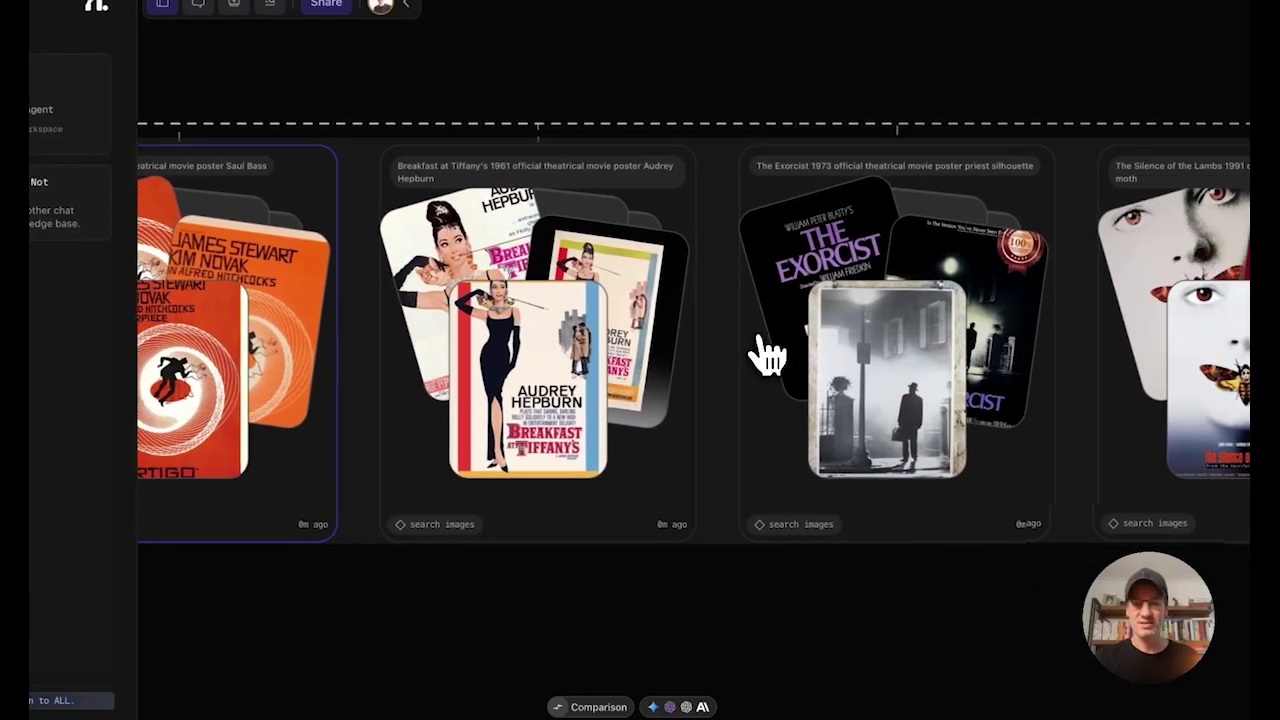
Examine the row of image search cards for the remaining 12 movies, from Metropolis through to Top Gun
scroll(766, 357, left, 15)
scroll(766, 357, down, 8)
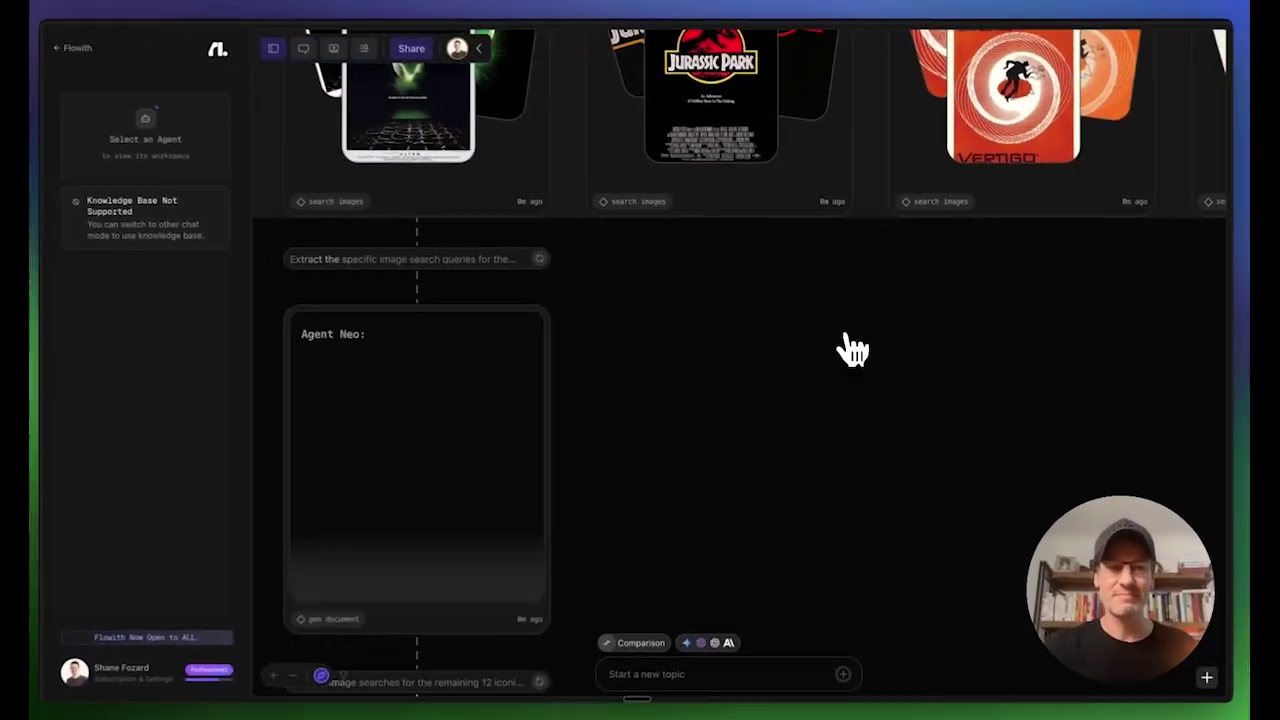
scroll(852, 350, left, 6)
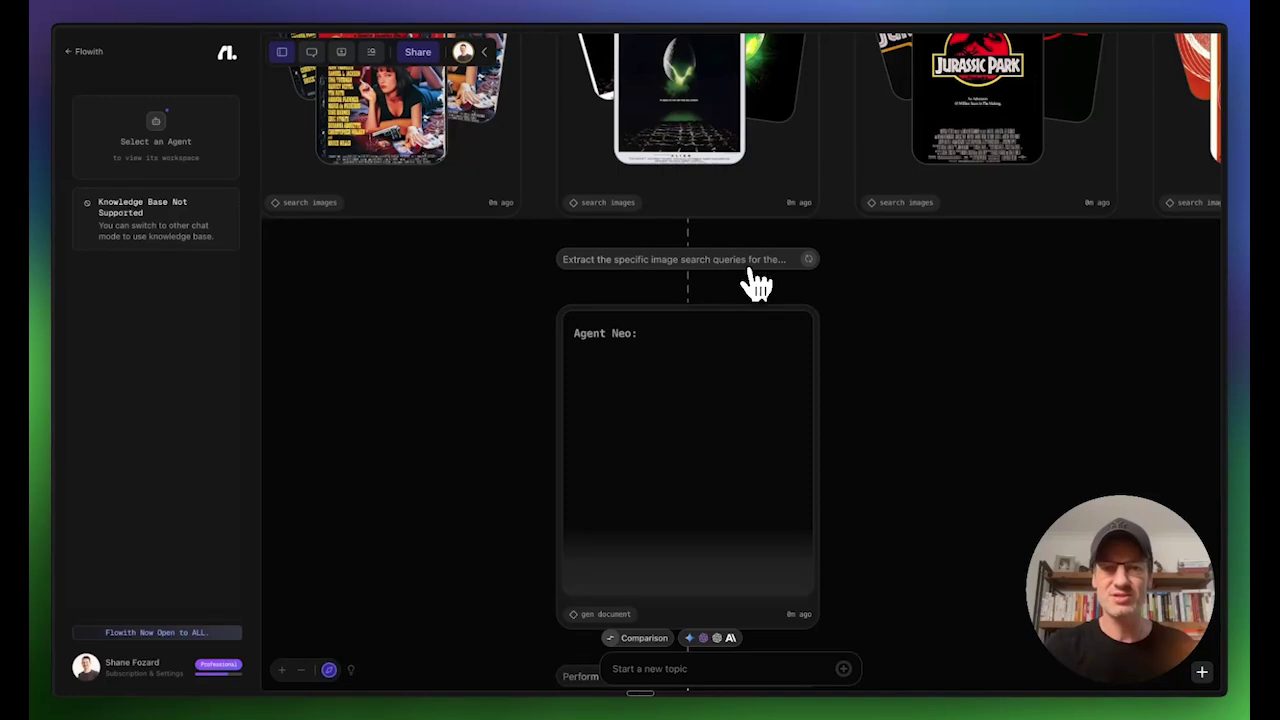
scroll(757, 285, down, 10)
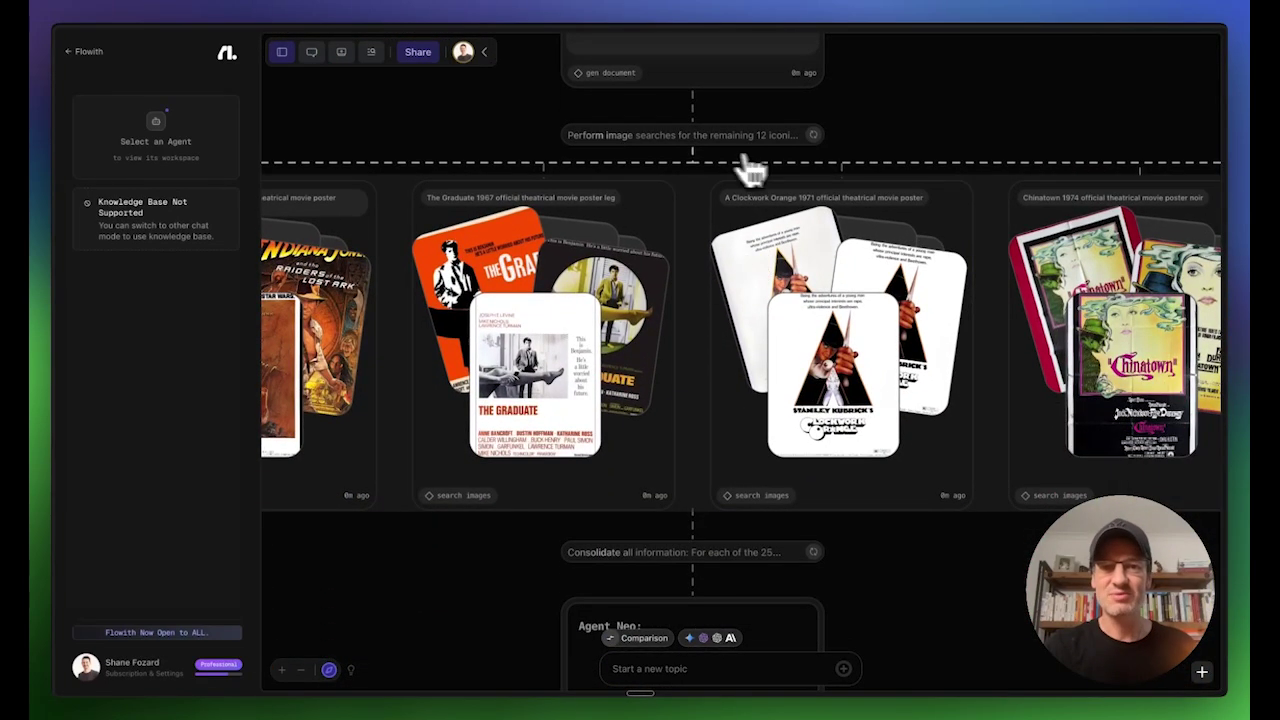
scroll(750, 170, left, 15)
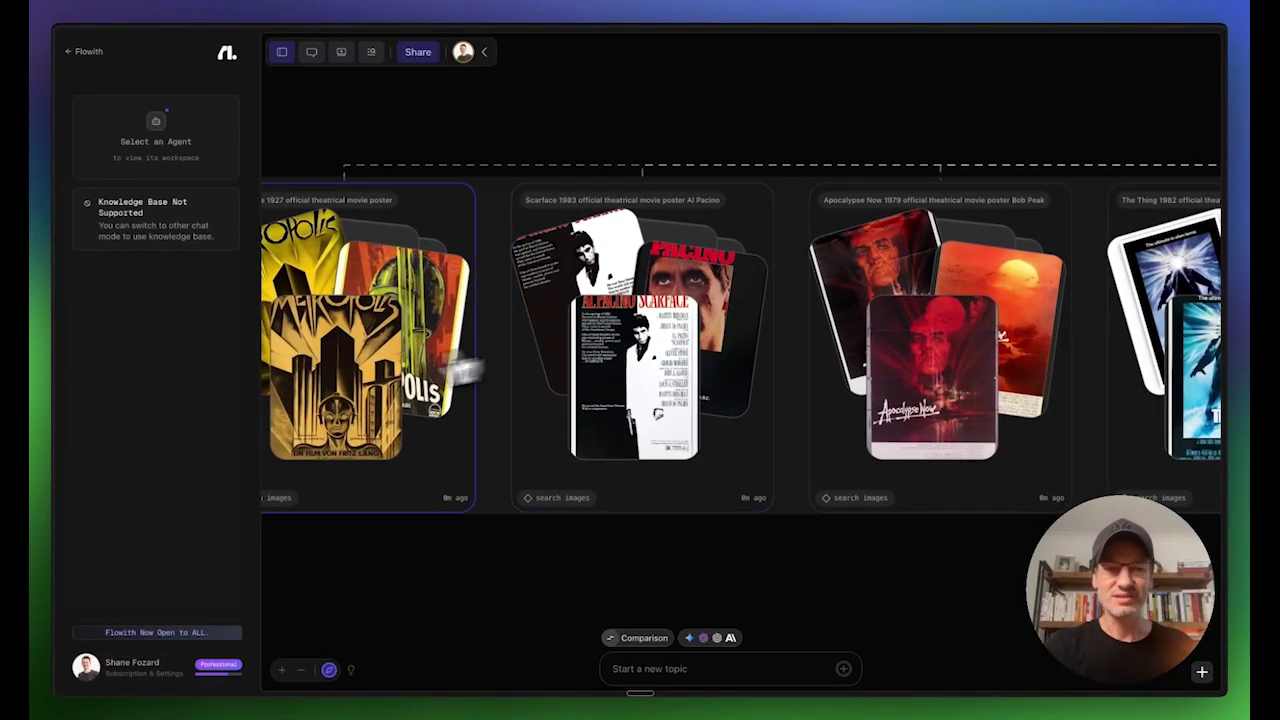
scroll(370, 395, right, 5)
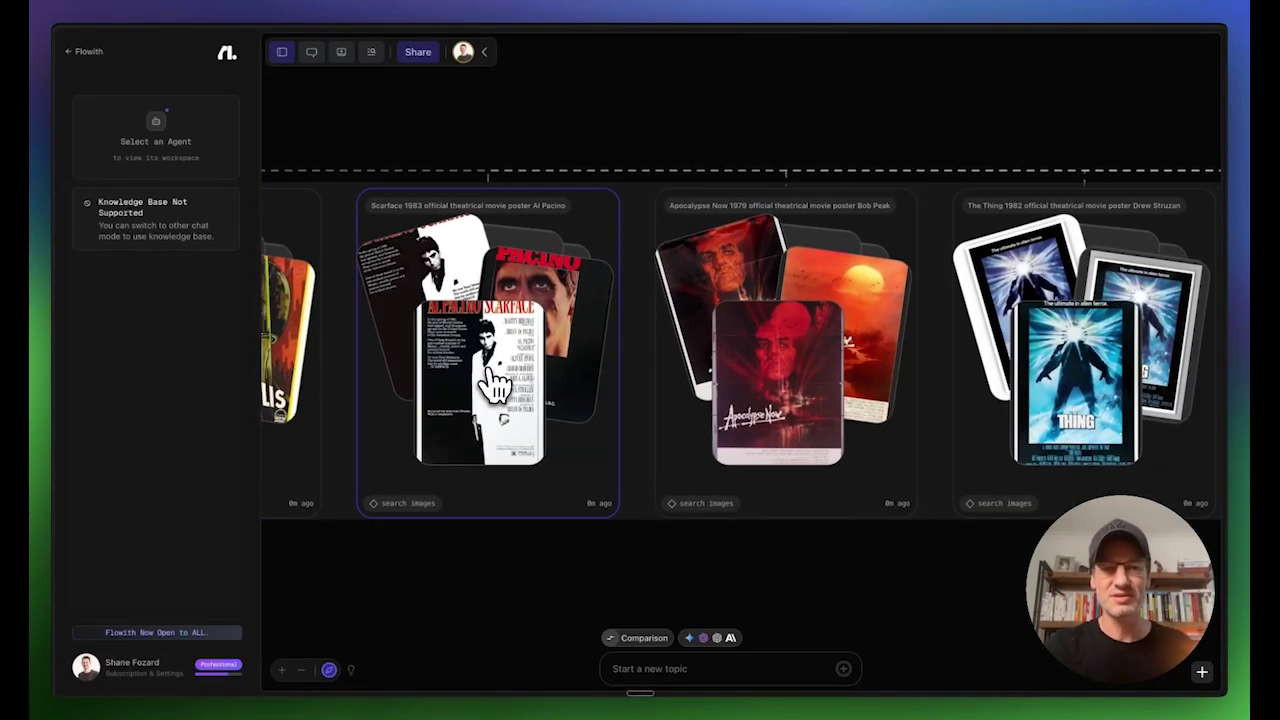
scroll(545, 360, right, 10)
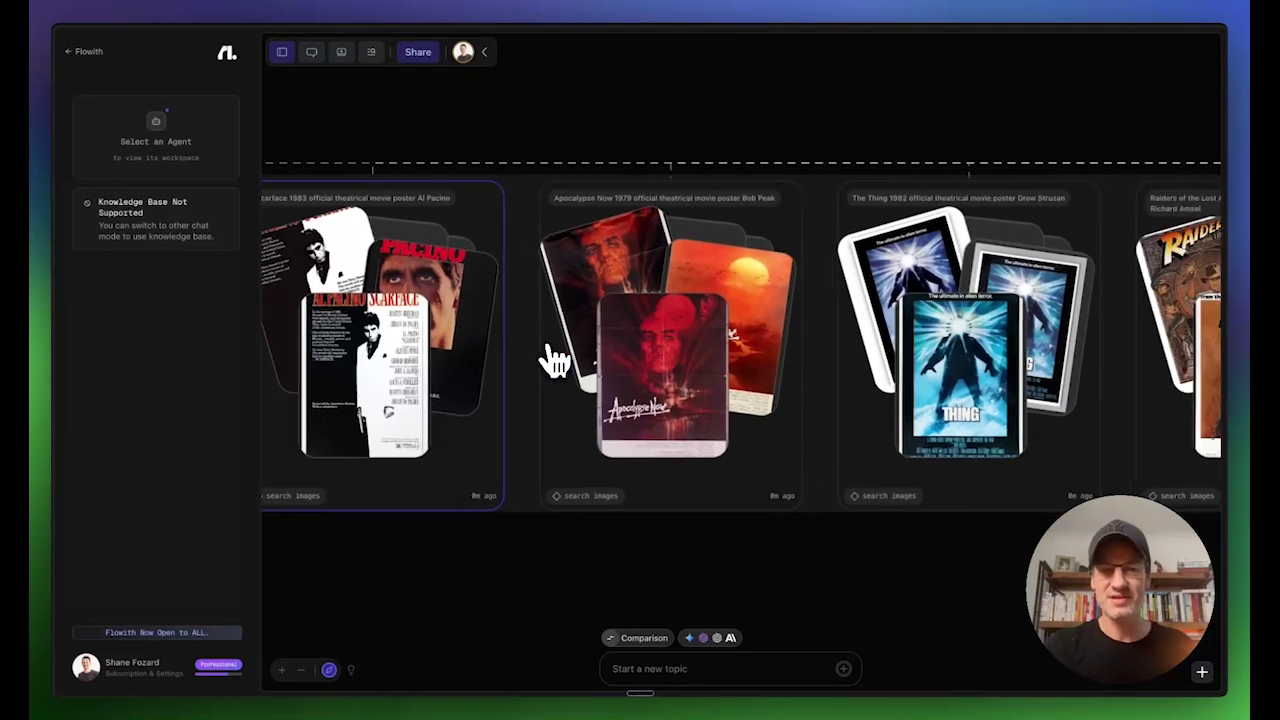
scroll(555, 360, right, 15)
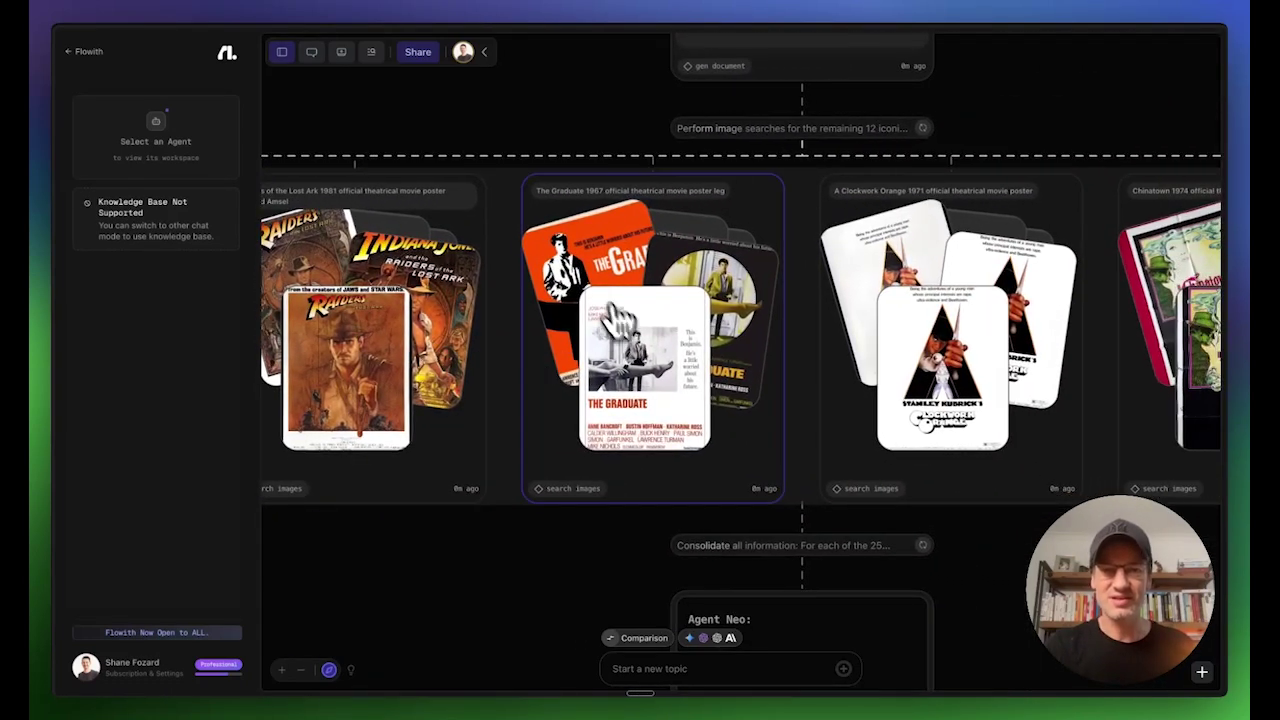
scroll(675, 306, right, 2)
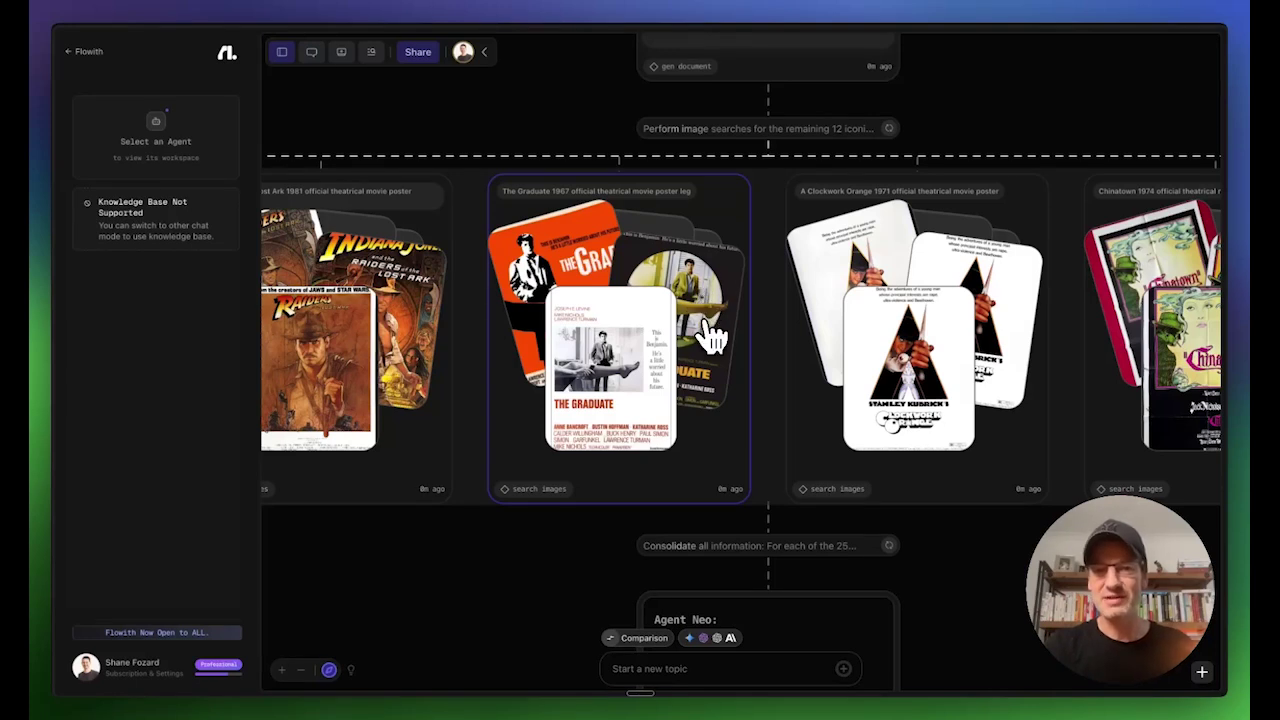
scroll(710, 338, right, 13)
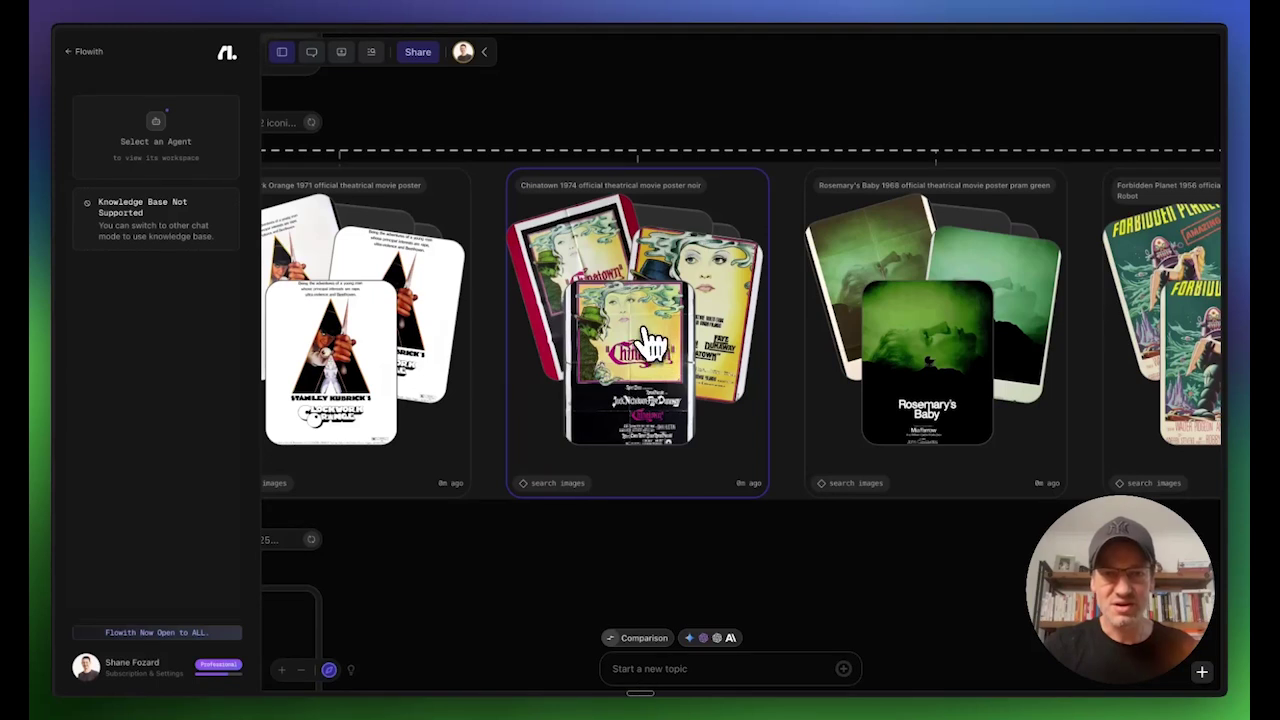
scroll(650, 343, right, 10)
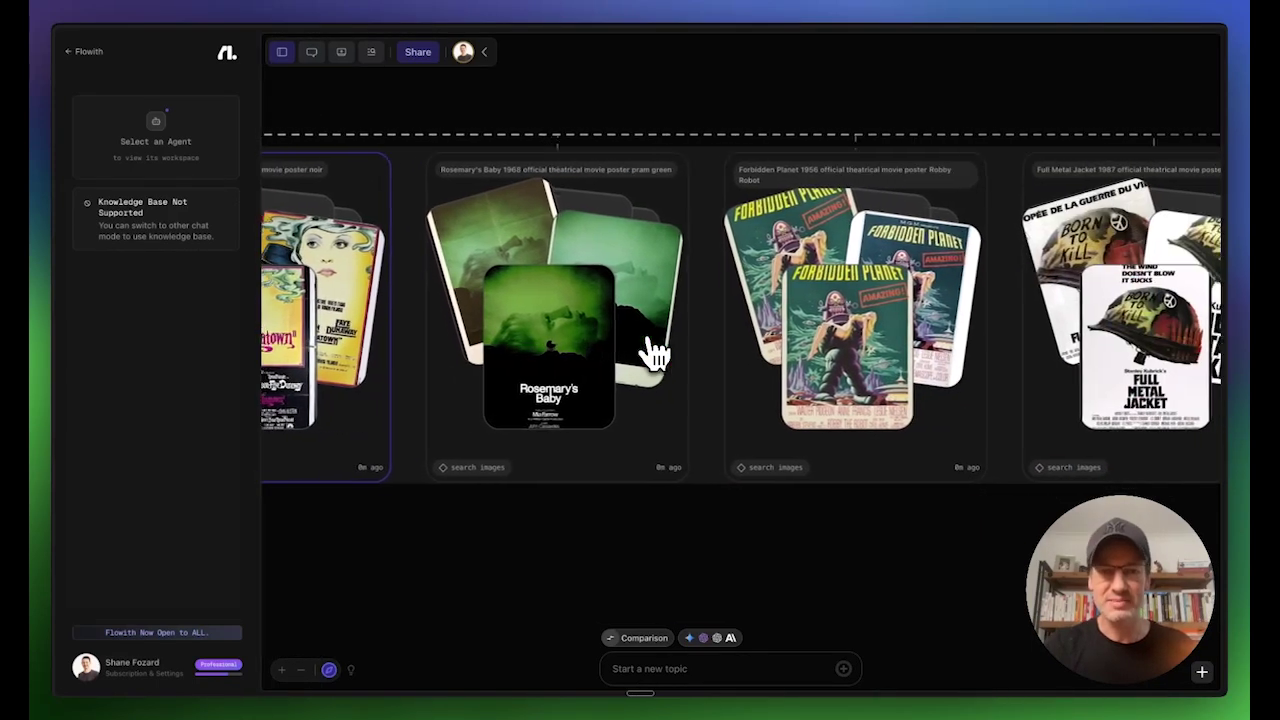
scroll(650, 355, right, 5)
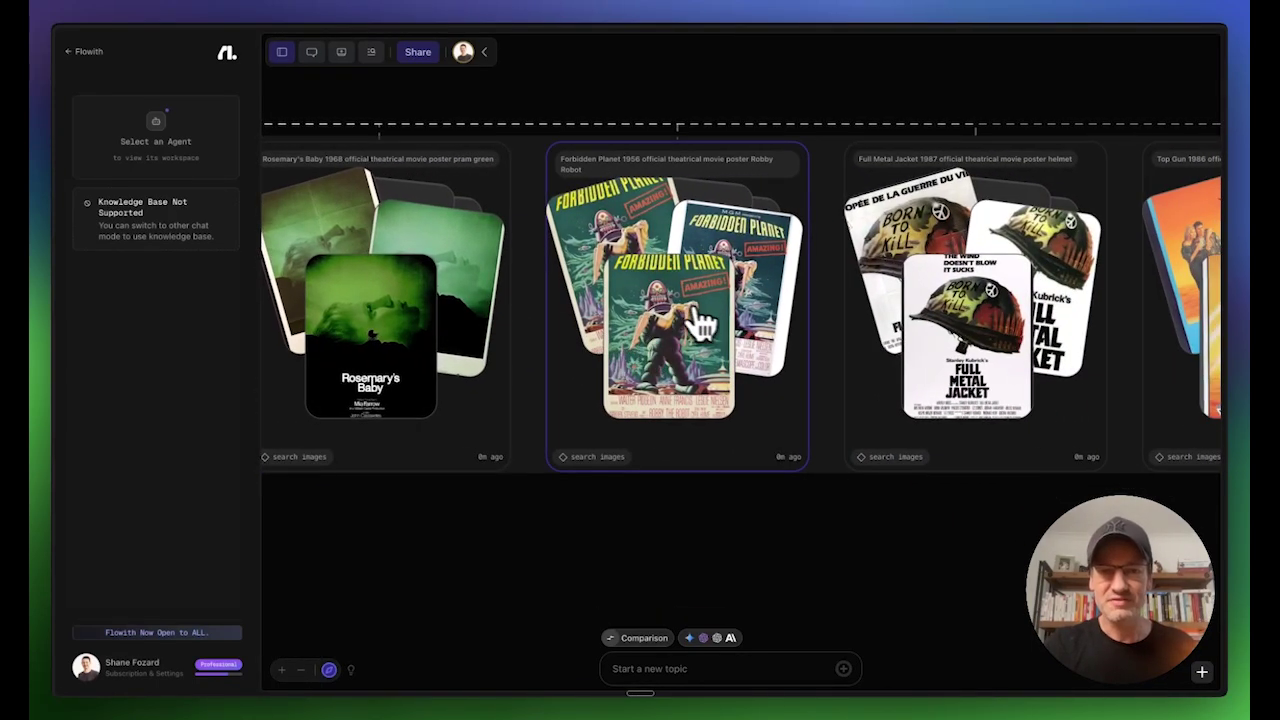
scroll(710, 318, right, 11)
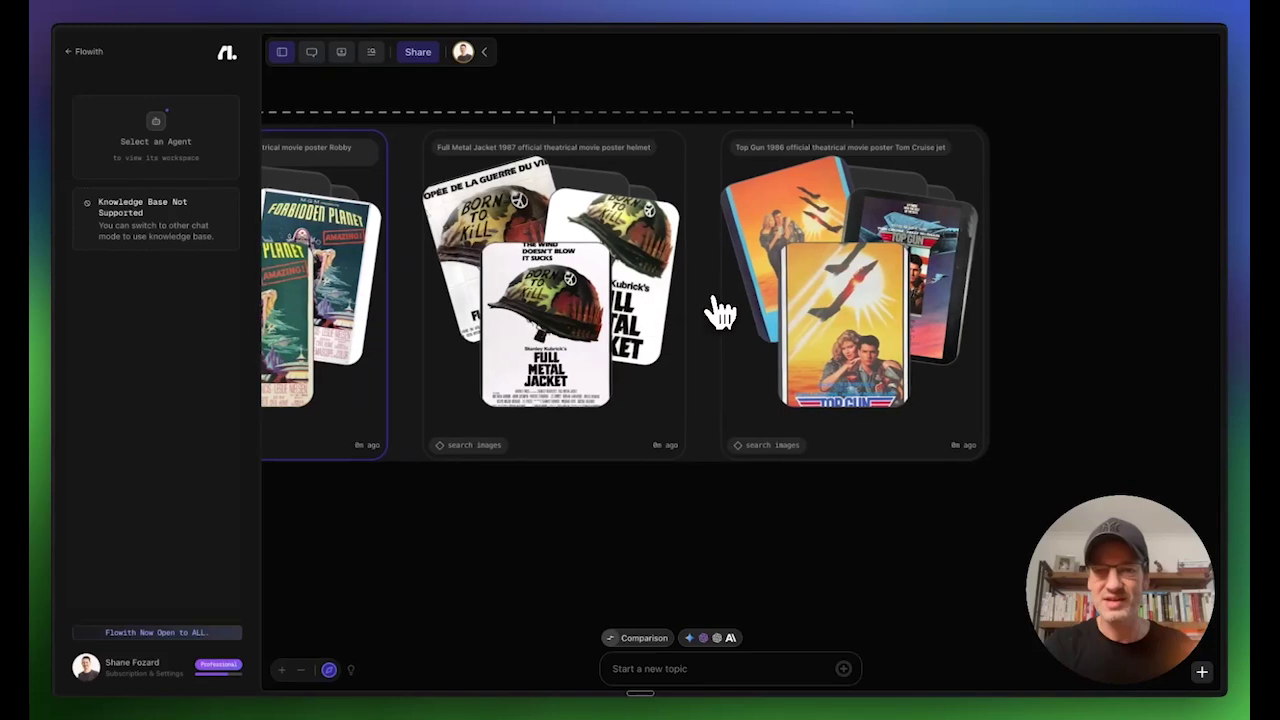
scroll(720, 312, right, 2)
scroll(720, 312, left, 20)
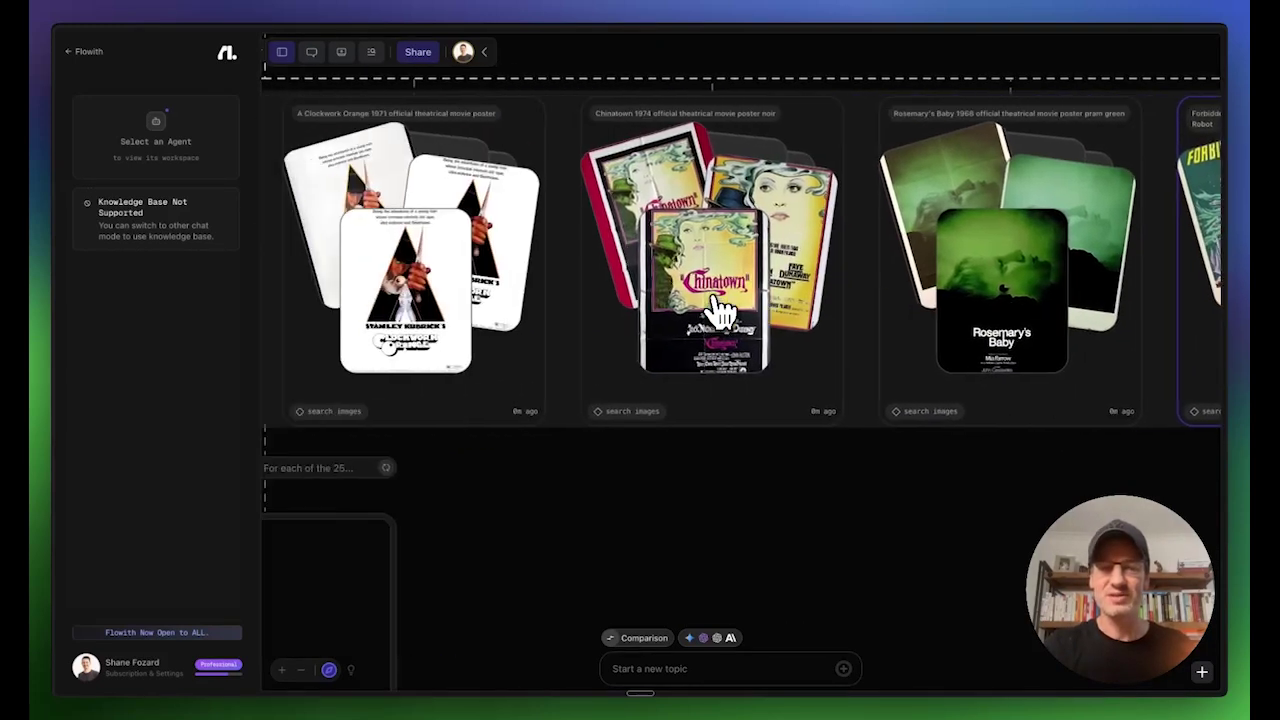
Find the slide deck generated at the end of the workflow and open it on its own full-size page
scroll(720, 312, left, 6)
scroll(720, 312, down, 10)
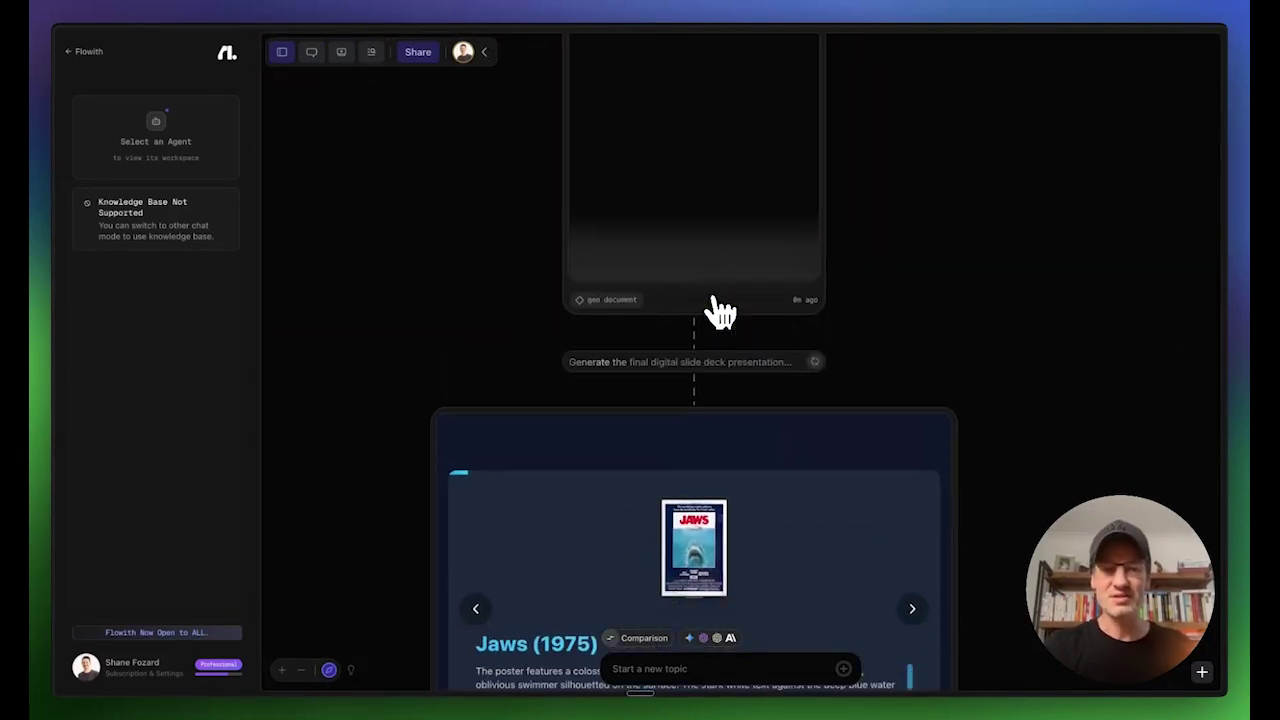
scroll(720, 312, down, 5)
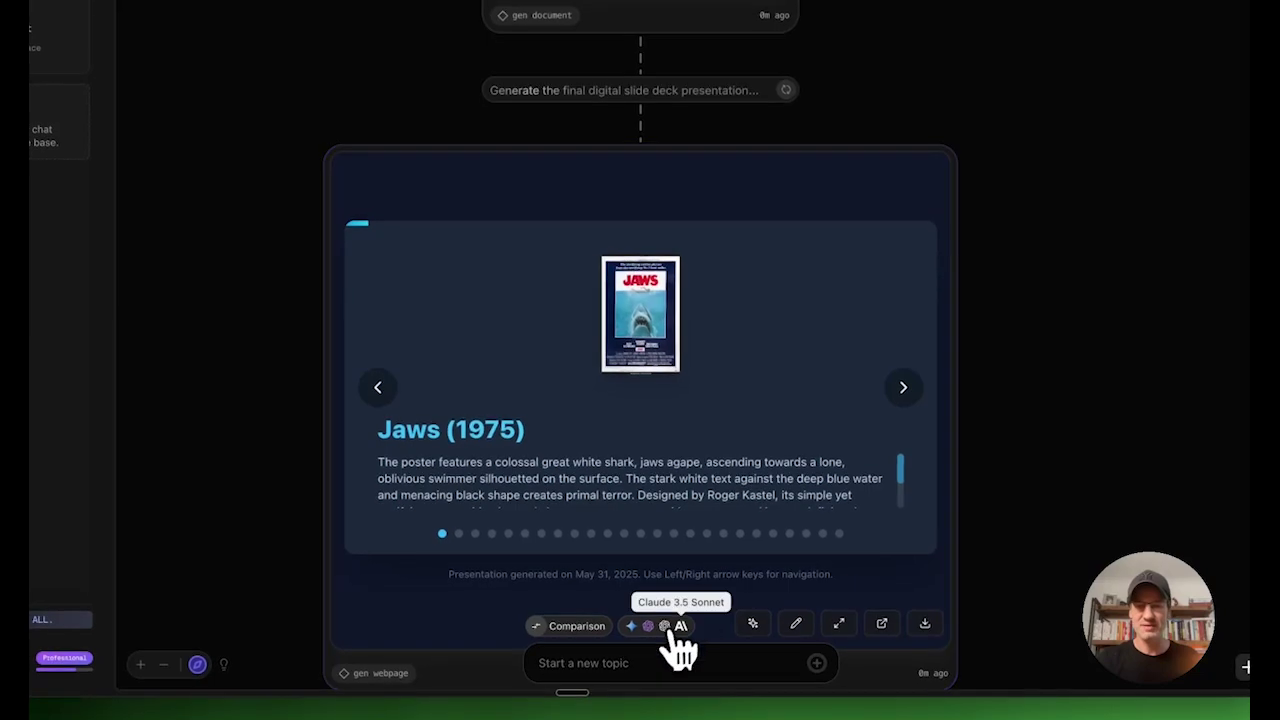
click(883, 624)
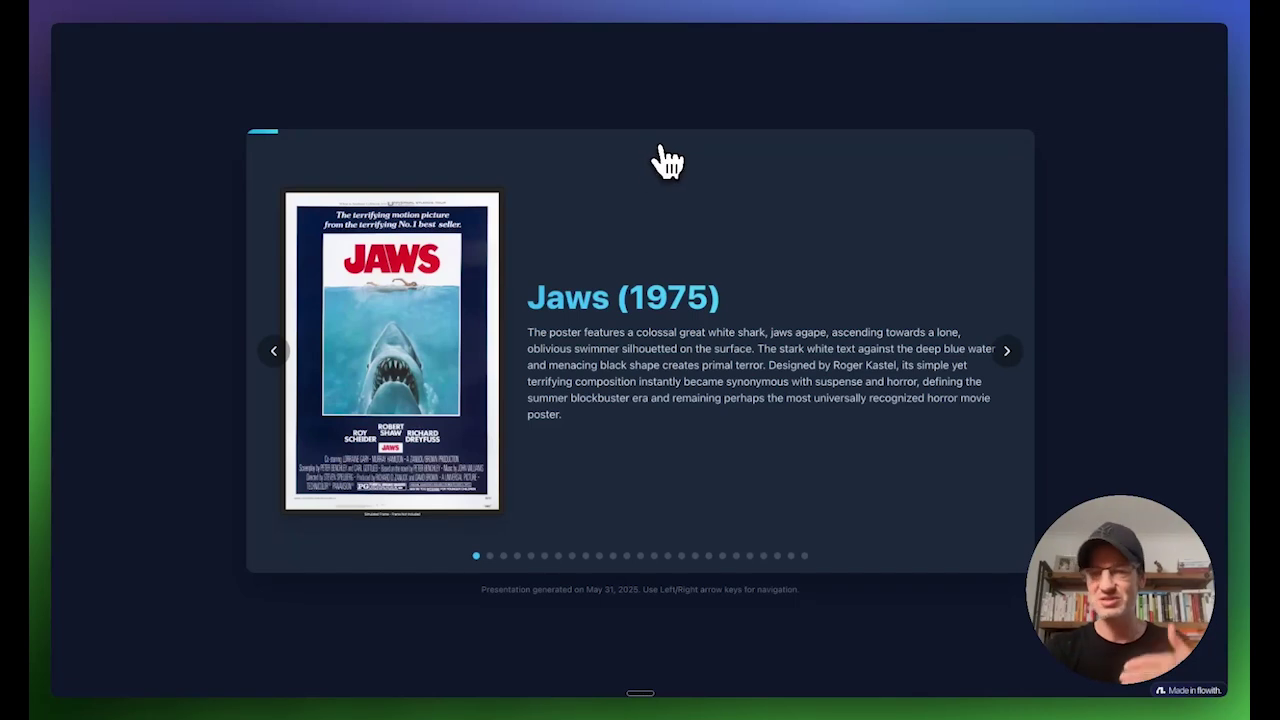
Page through the slide deck from Jaws to Pulp Fiction, and return to the Agent Neo canvas
click(1008, 352)
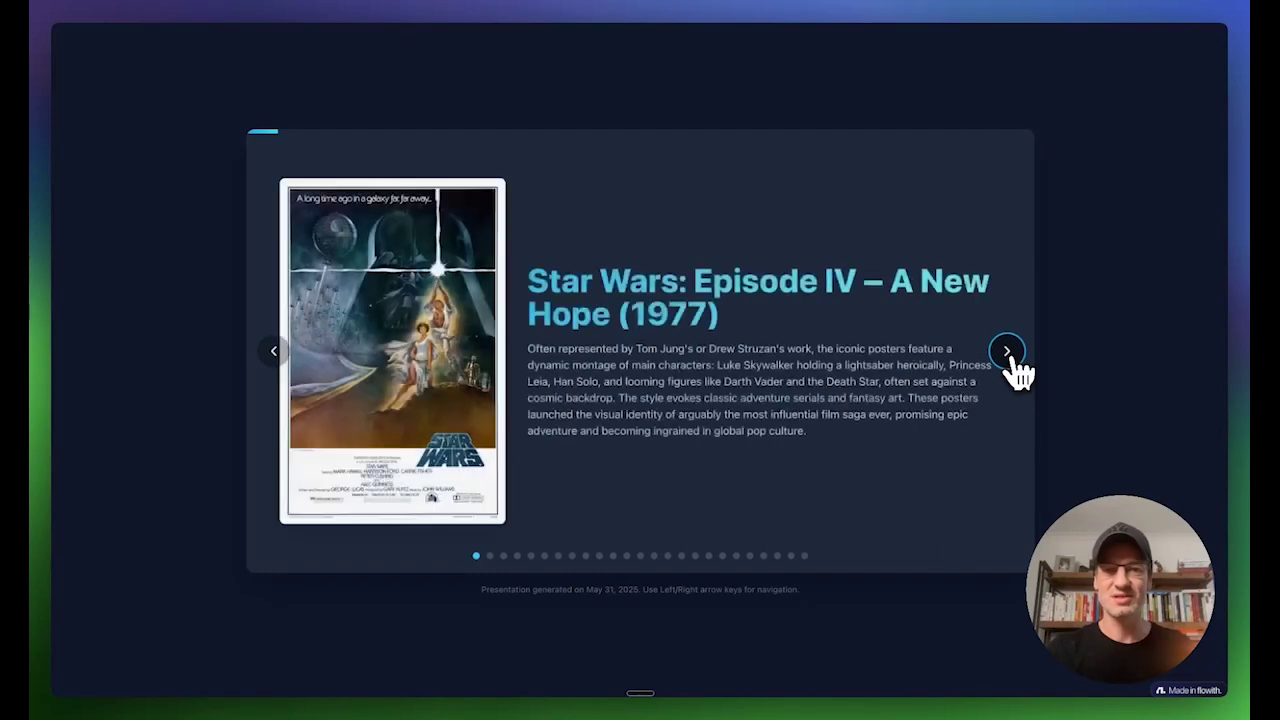
click(1008, 352)
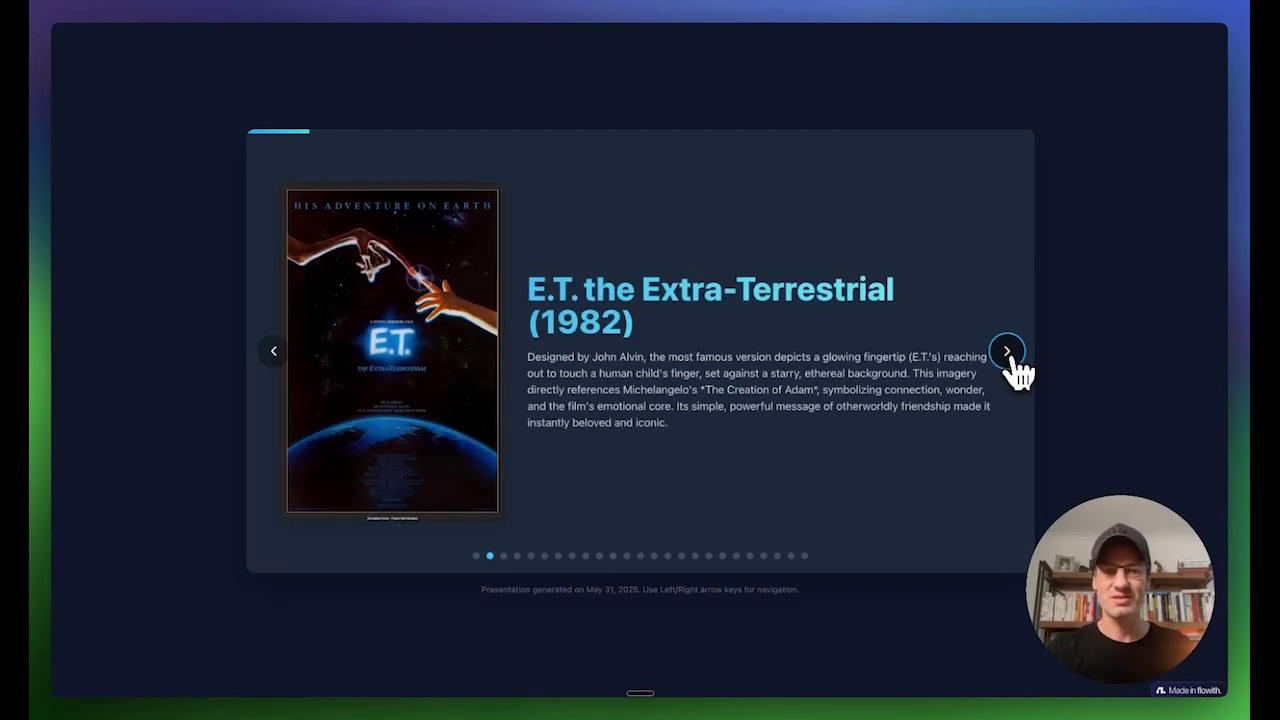
click(1008, 352)
click(1008, 352)
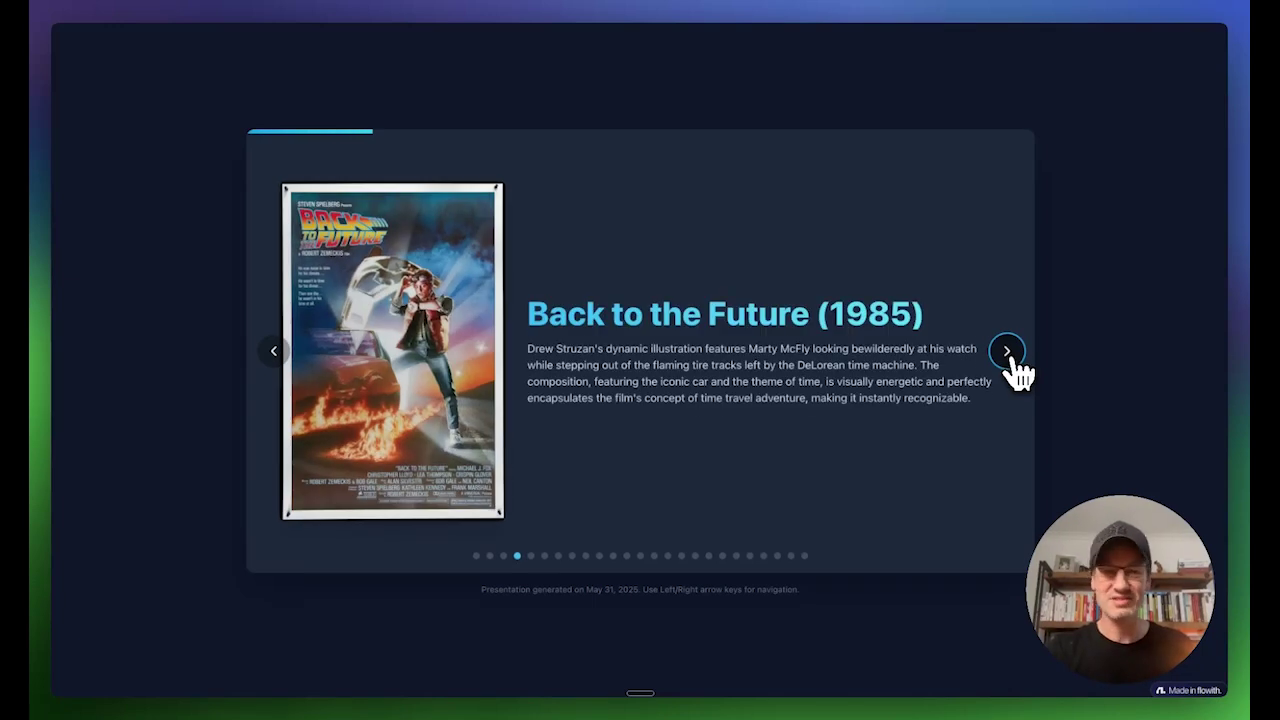
click(1008, 354)
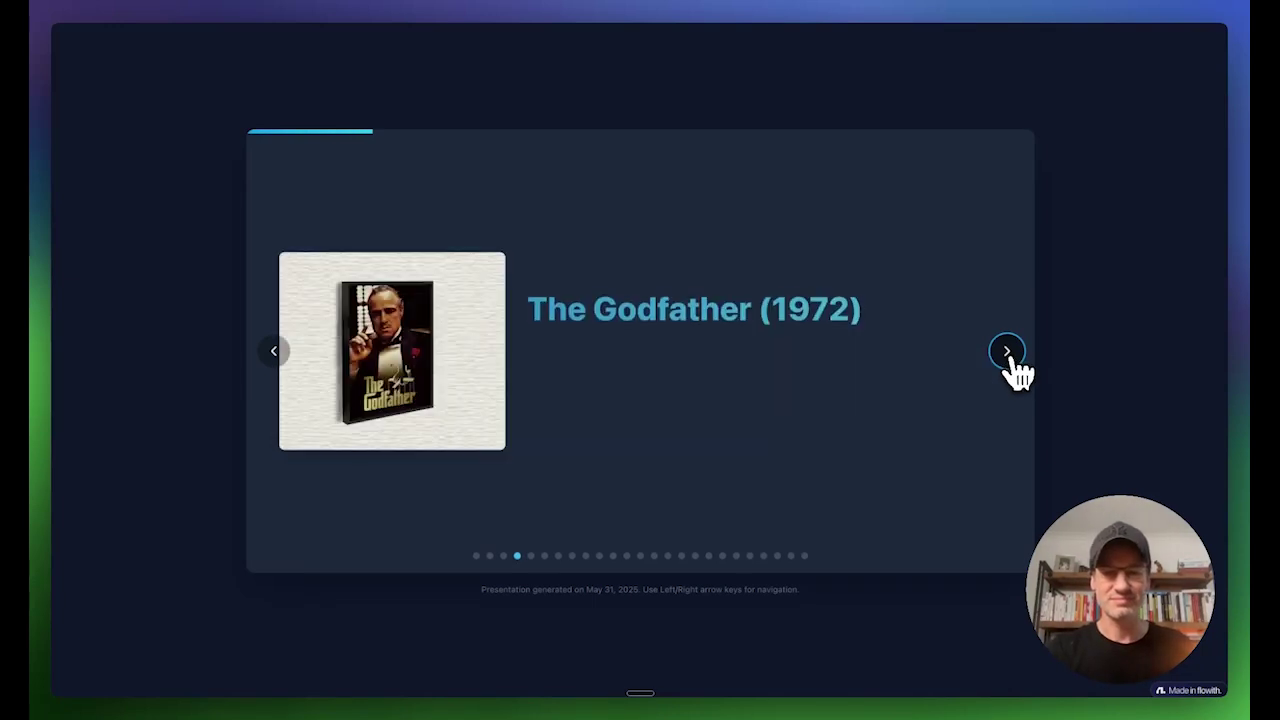
click(1008, 353)
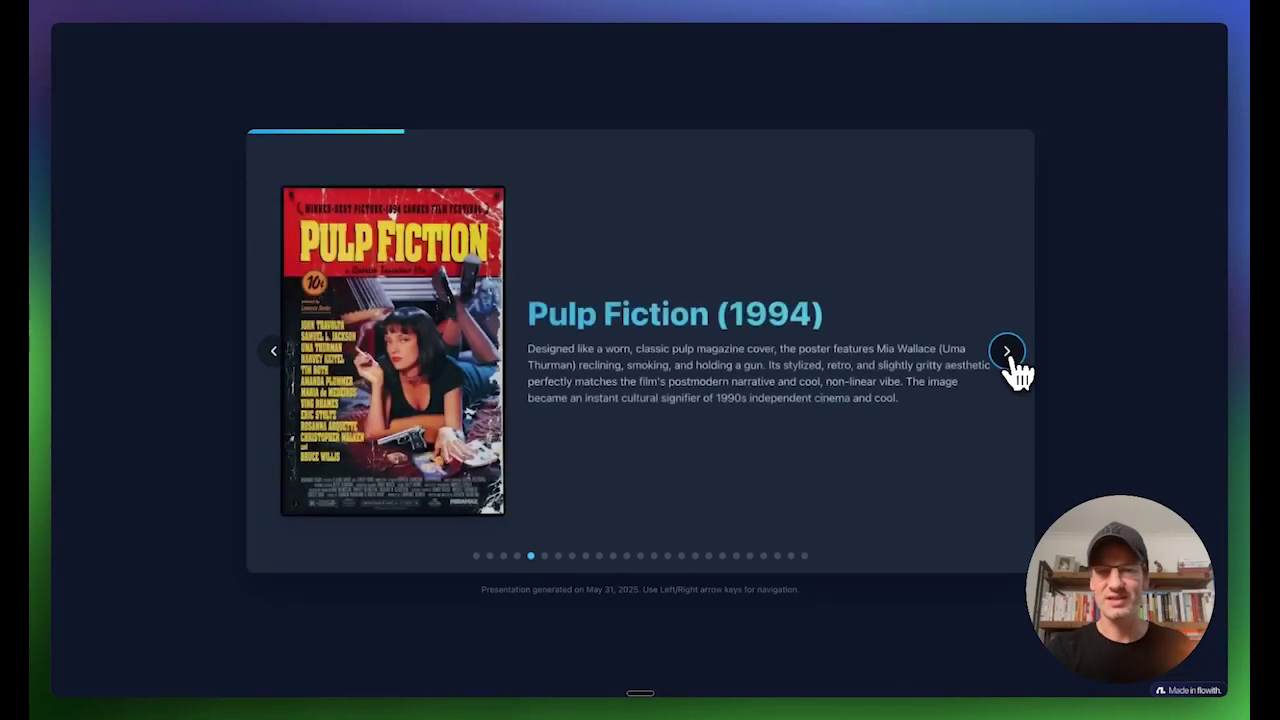
click(1008, 352)
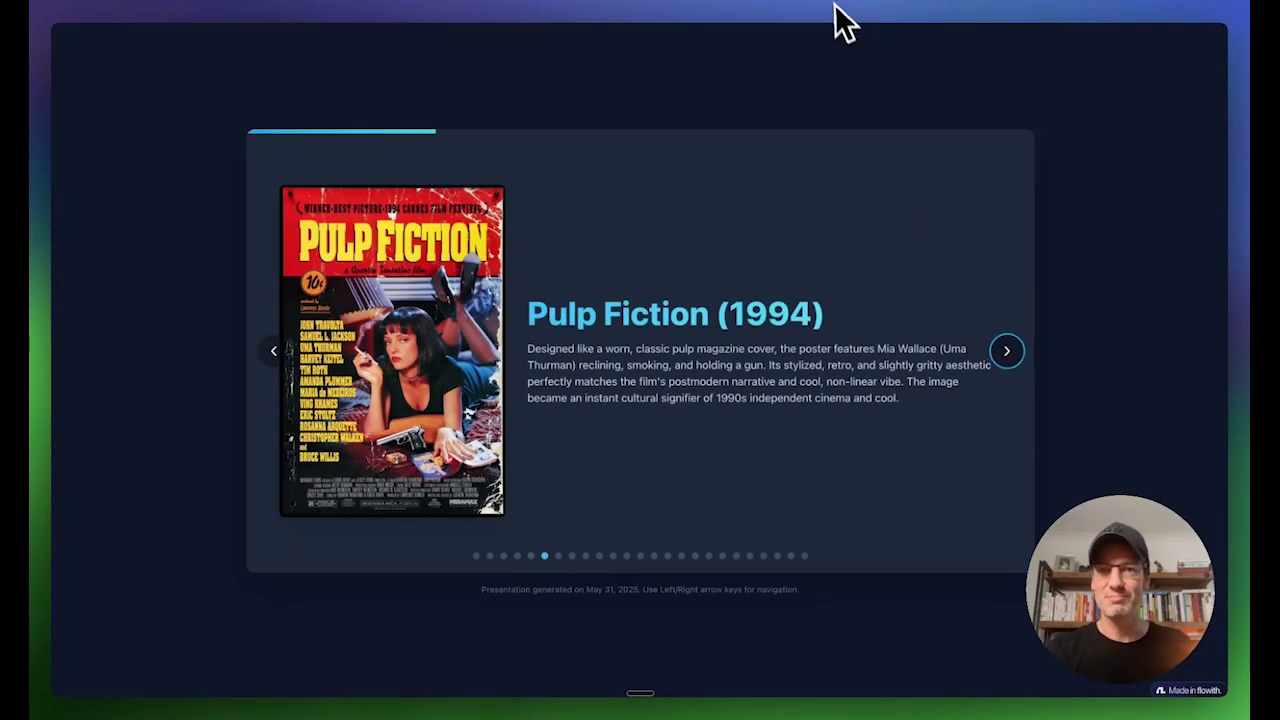
key(Escape)
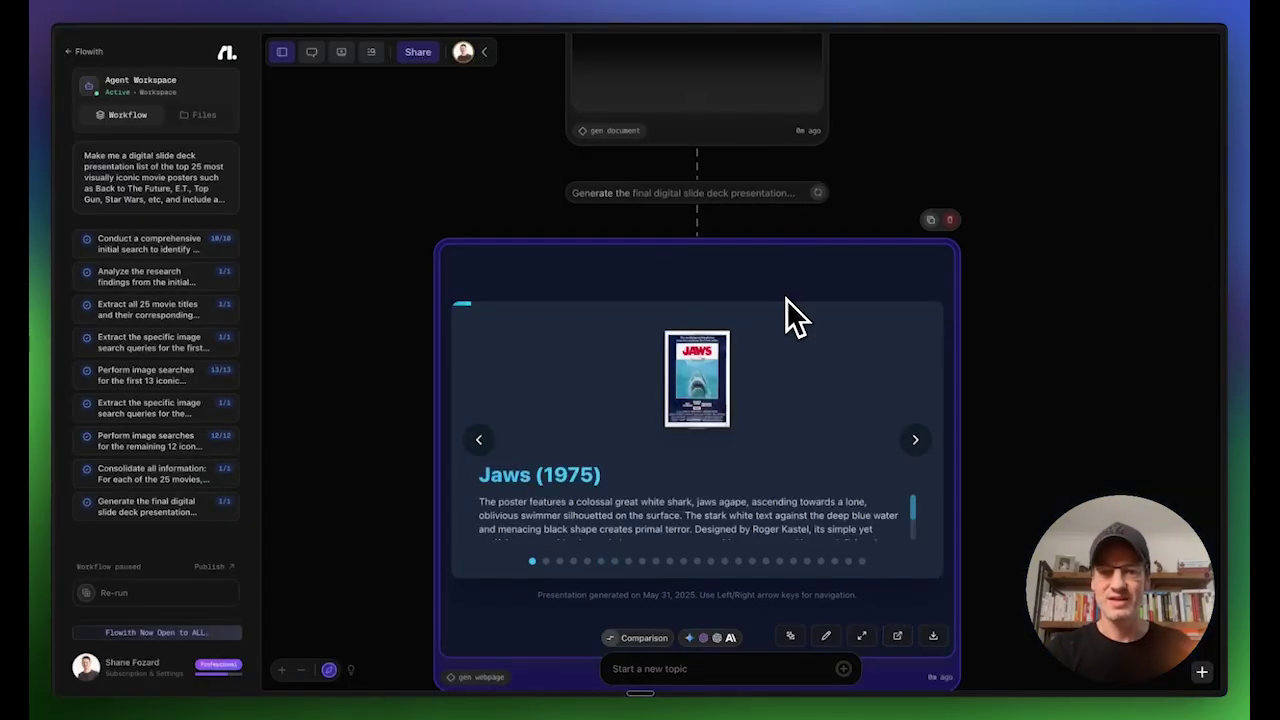
Check the task status card below the slide deck, and leave the canvas for the Flowith home page
scroll(963, 331, down, 3)
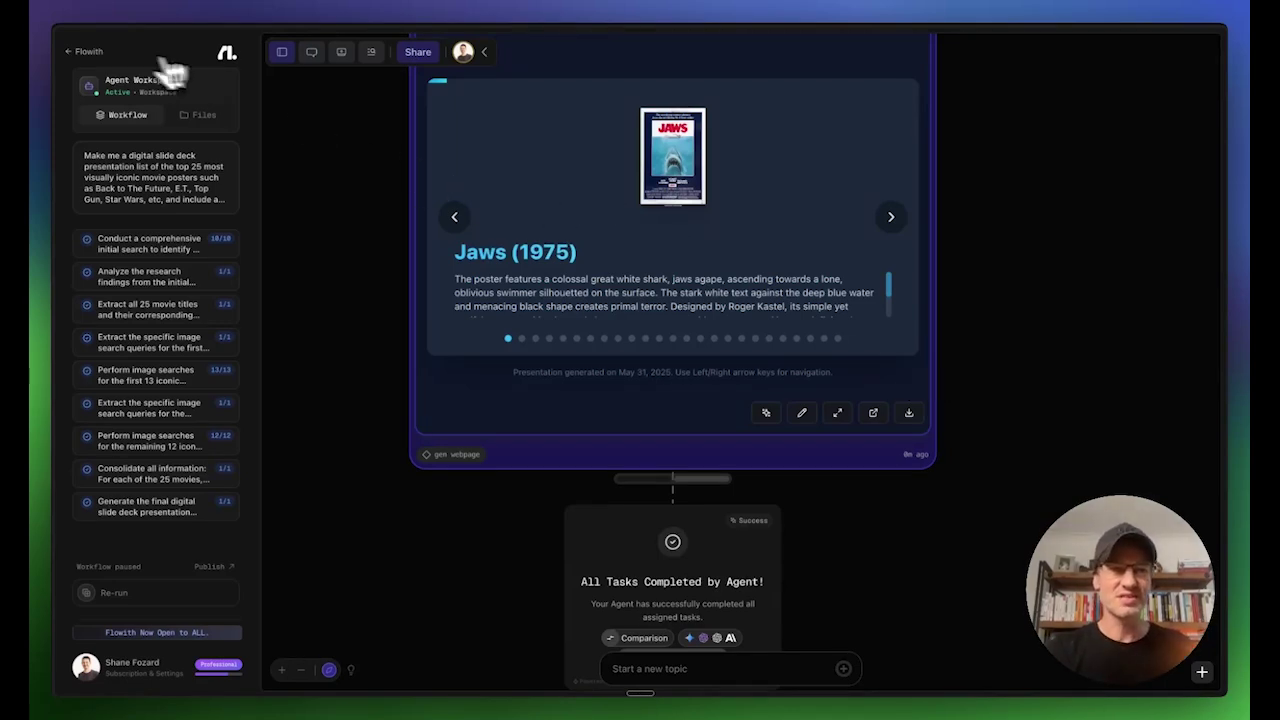
click(84, 52)
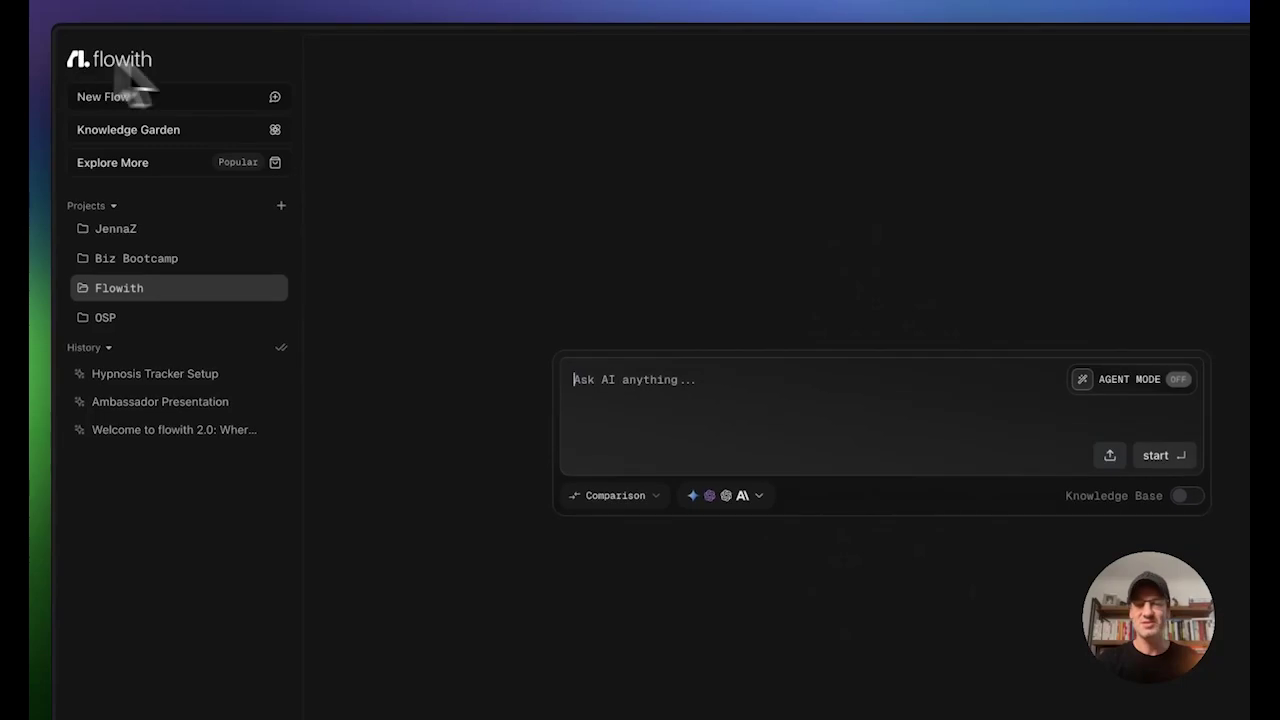